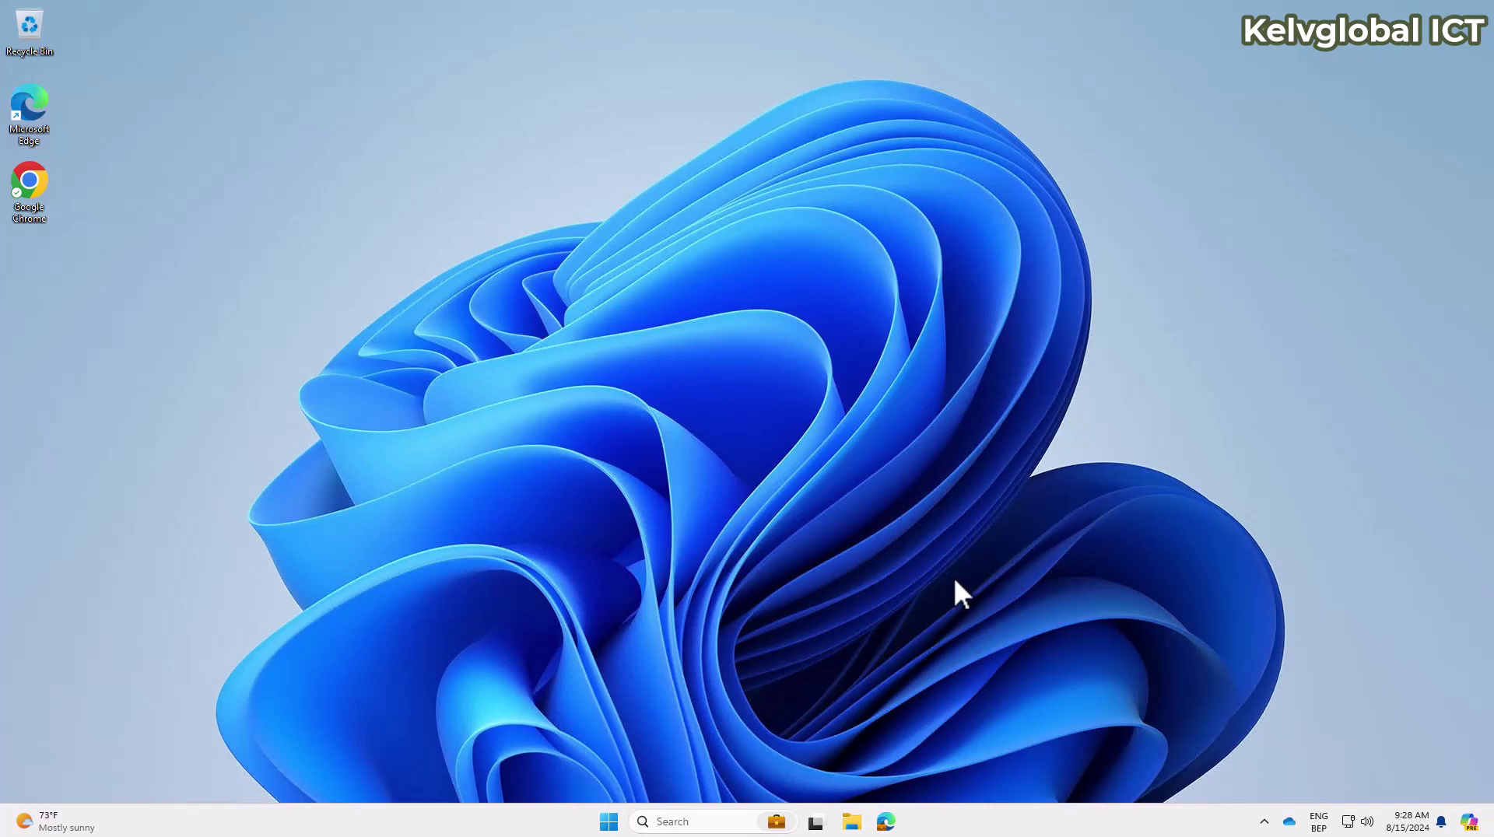
# Search Windows for "restore", open the Create a restore point settings and move the window closer to the desktop's centre.
pyautogui.click(699, 821)
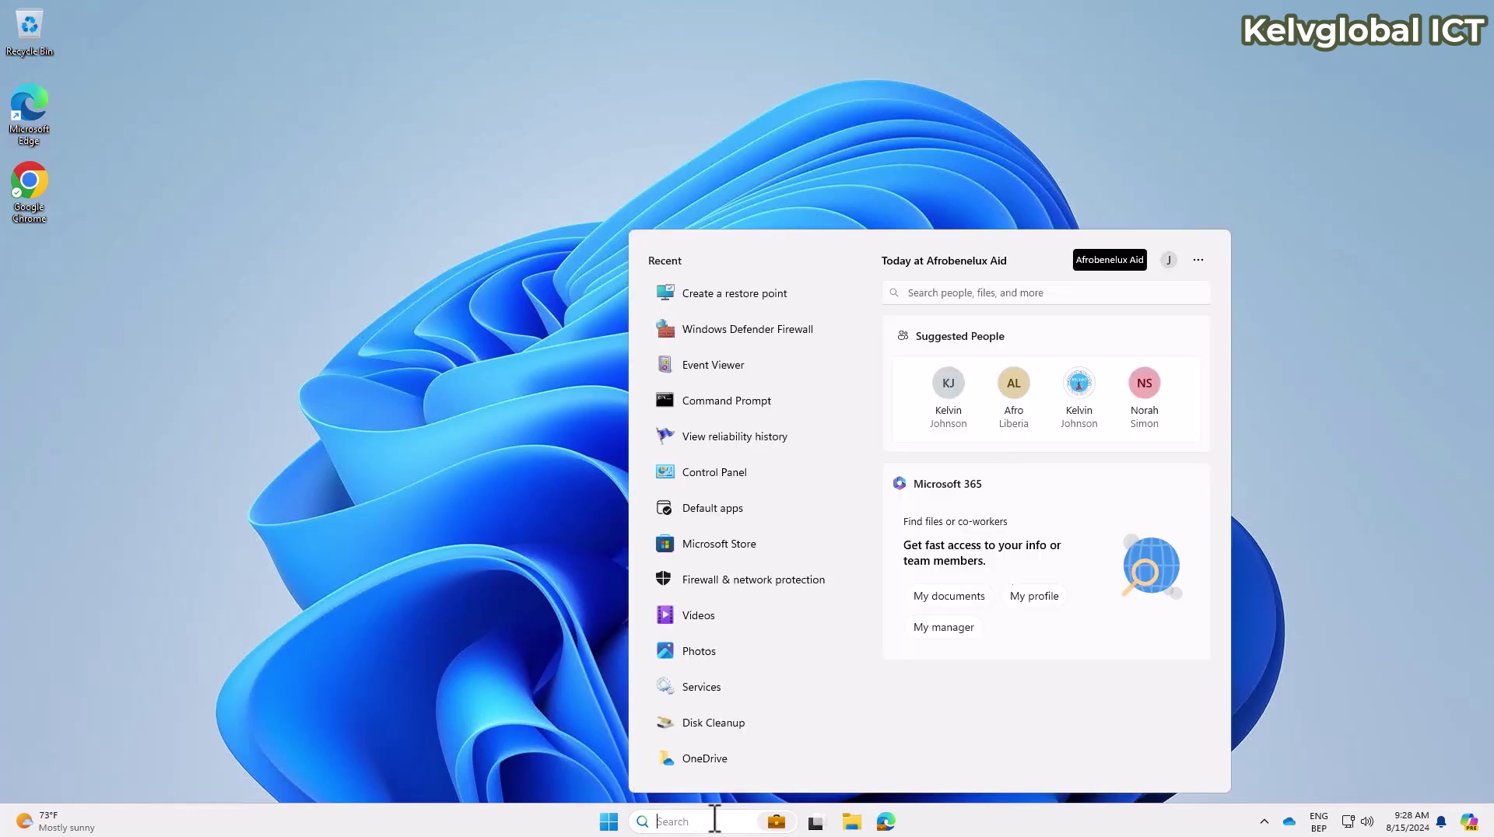
pyautogui.write('restore')
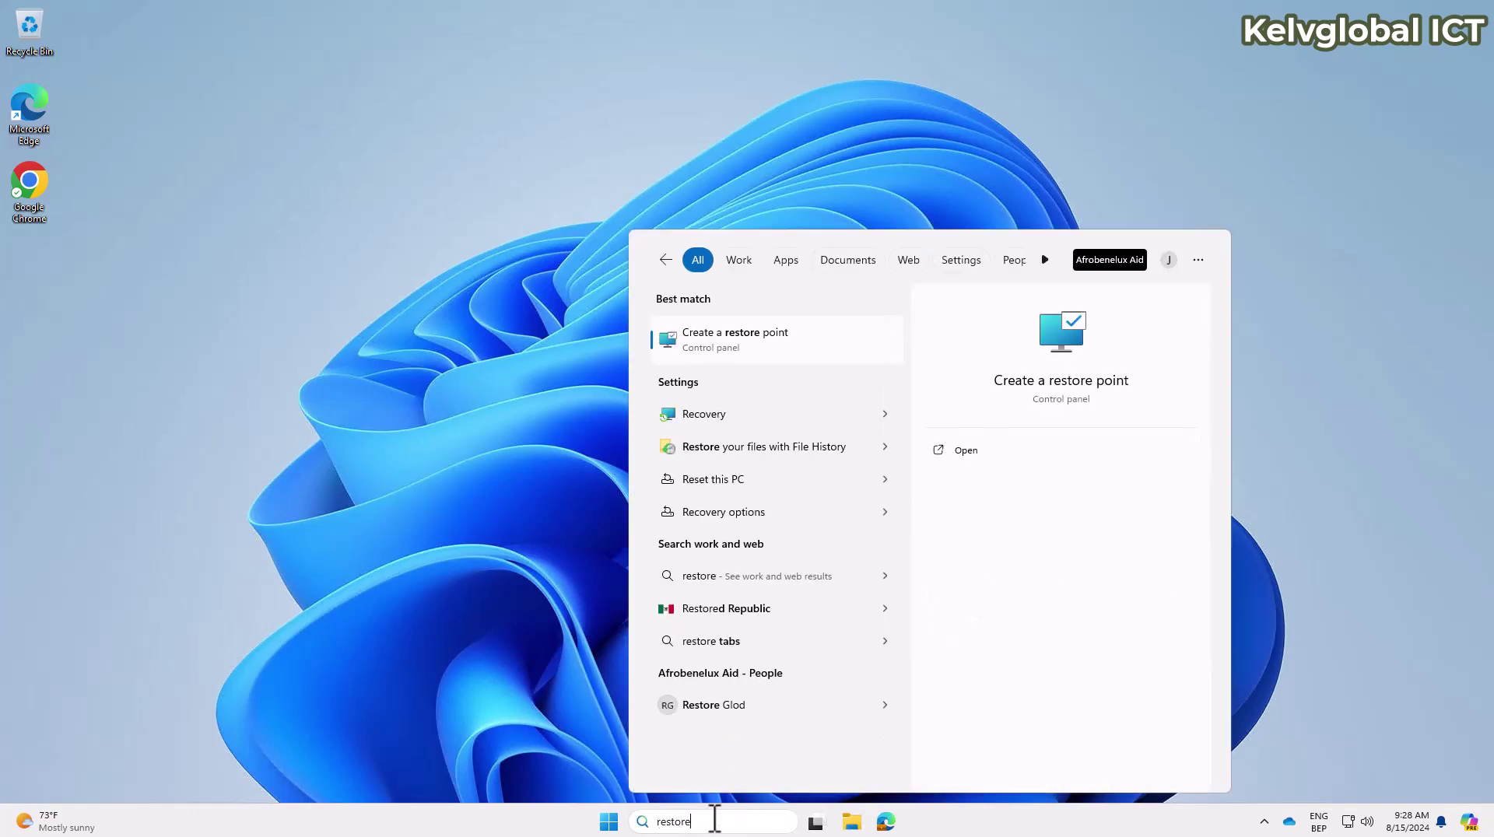
pyautogui.click(748, 335)
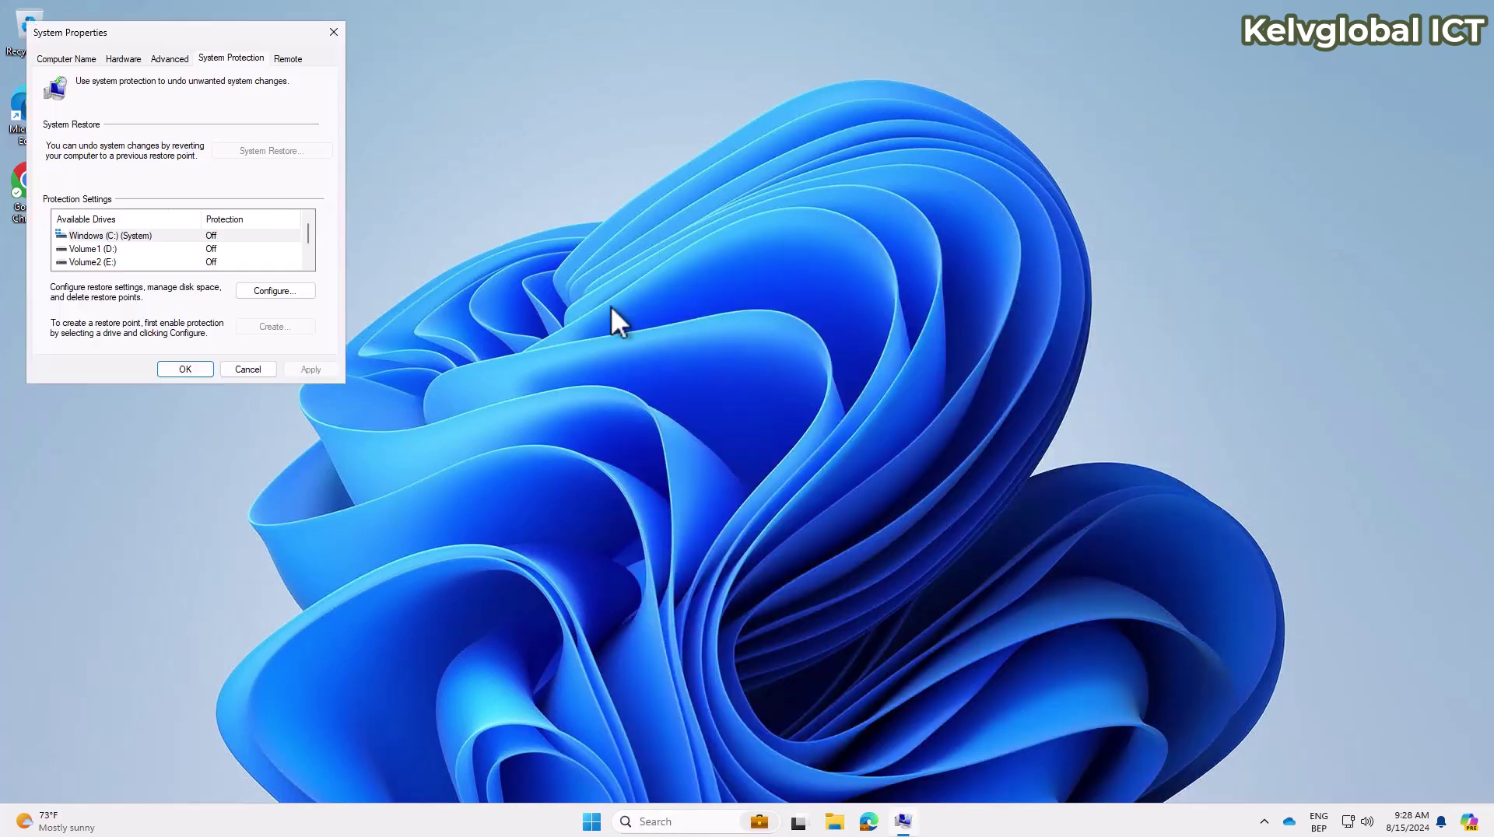
pyautogui.moveTo(199, 31); pyautogui.dragTo(513, 80)
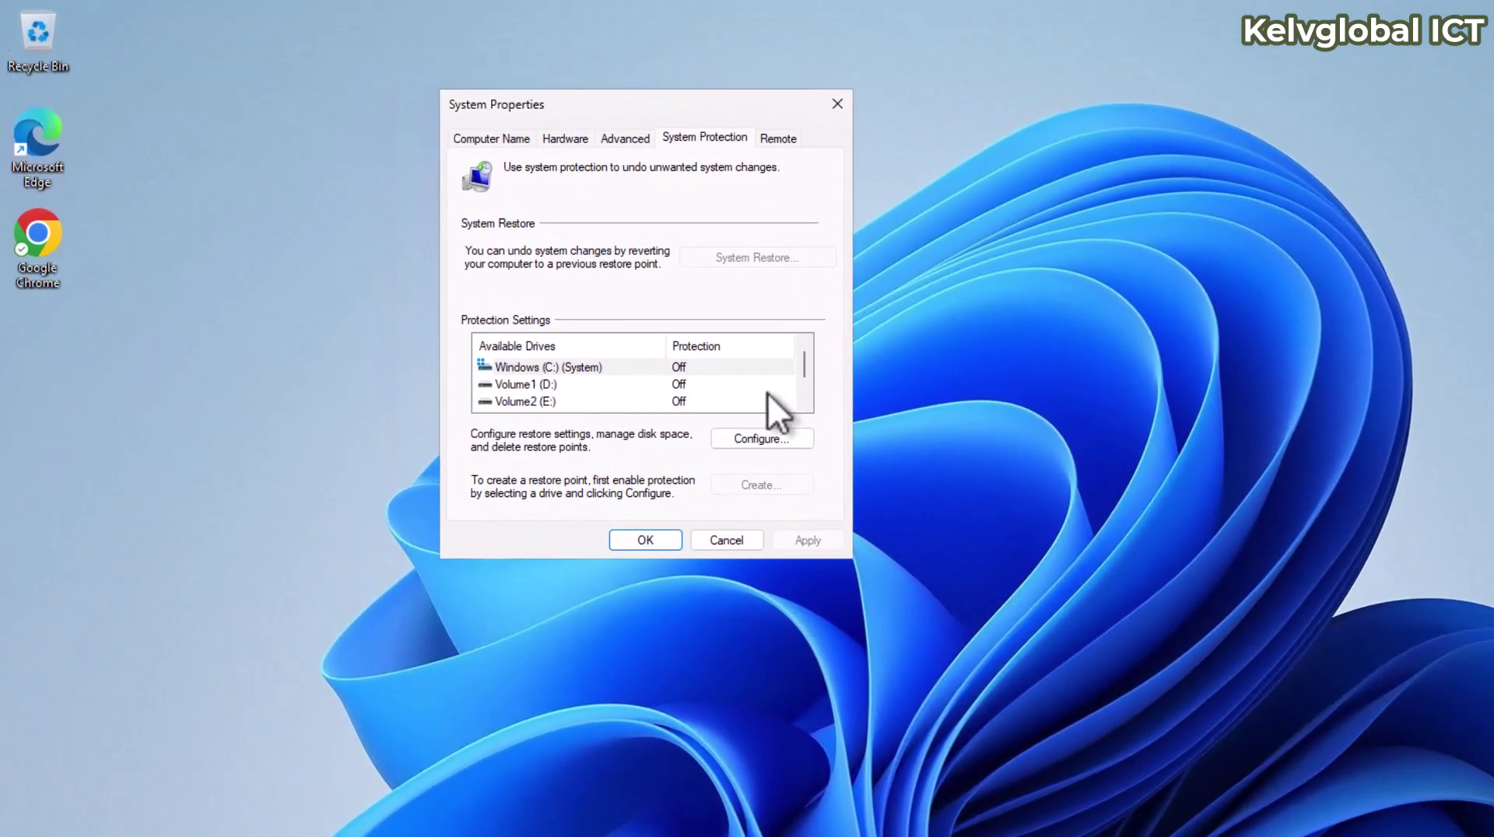
# Turn on system protection for the Windows (C:) drive with a maximum disk usage of 30% (34.23 GB).
pyautogui.moveTo(805, 366)
pyautogui.mouseDown()
pyautogui.moveTo(805, 390)
pyautogui.moveTo(809, 343)
pyautogui.mouseUp()
pyautogui.click(754, 437)
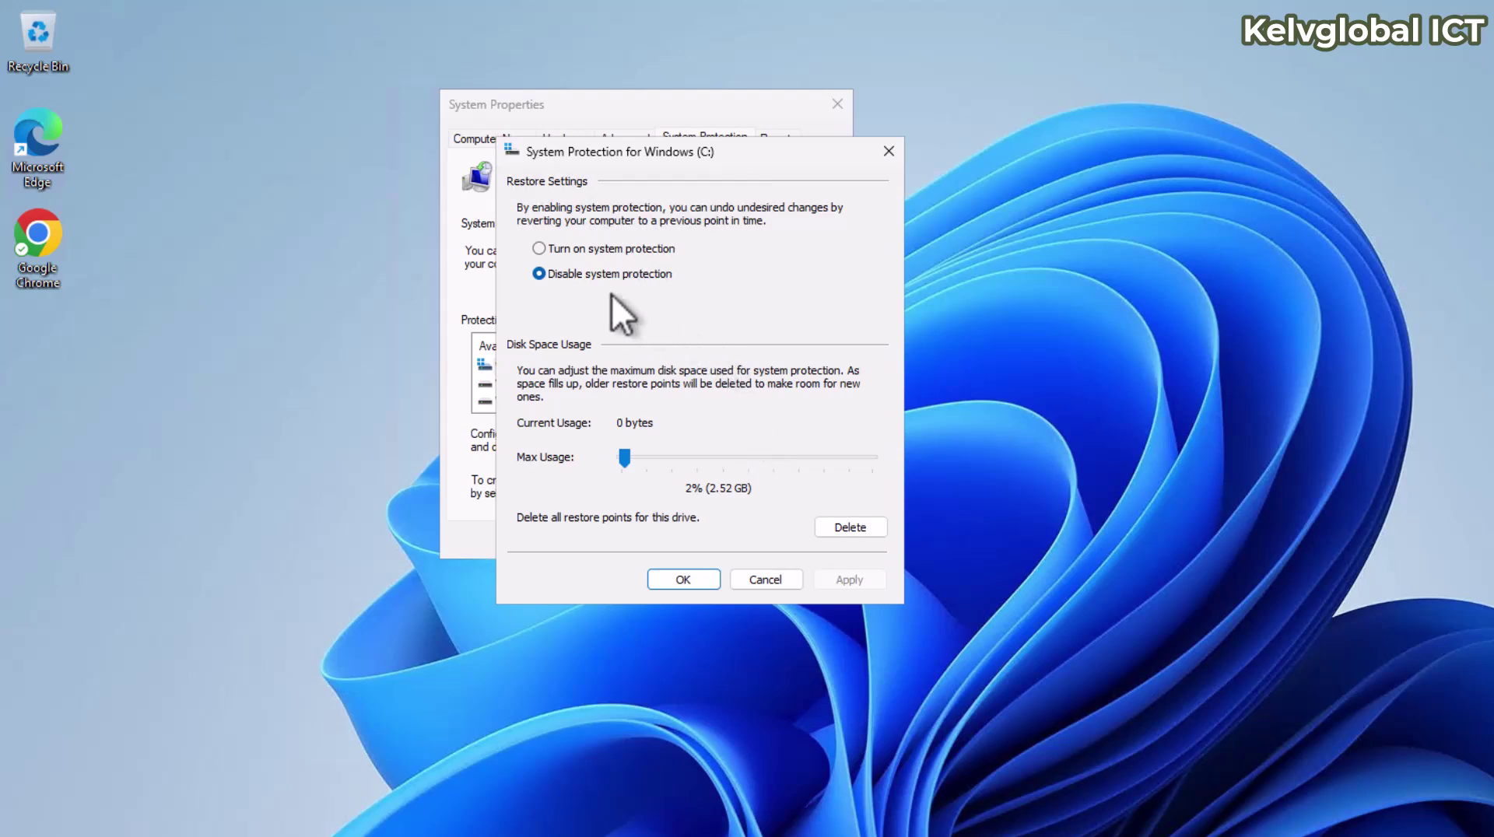
pyautogui.click(564, 249)
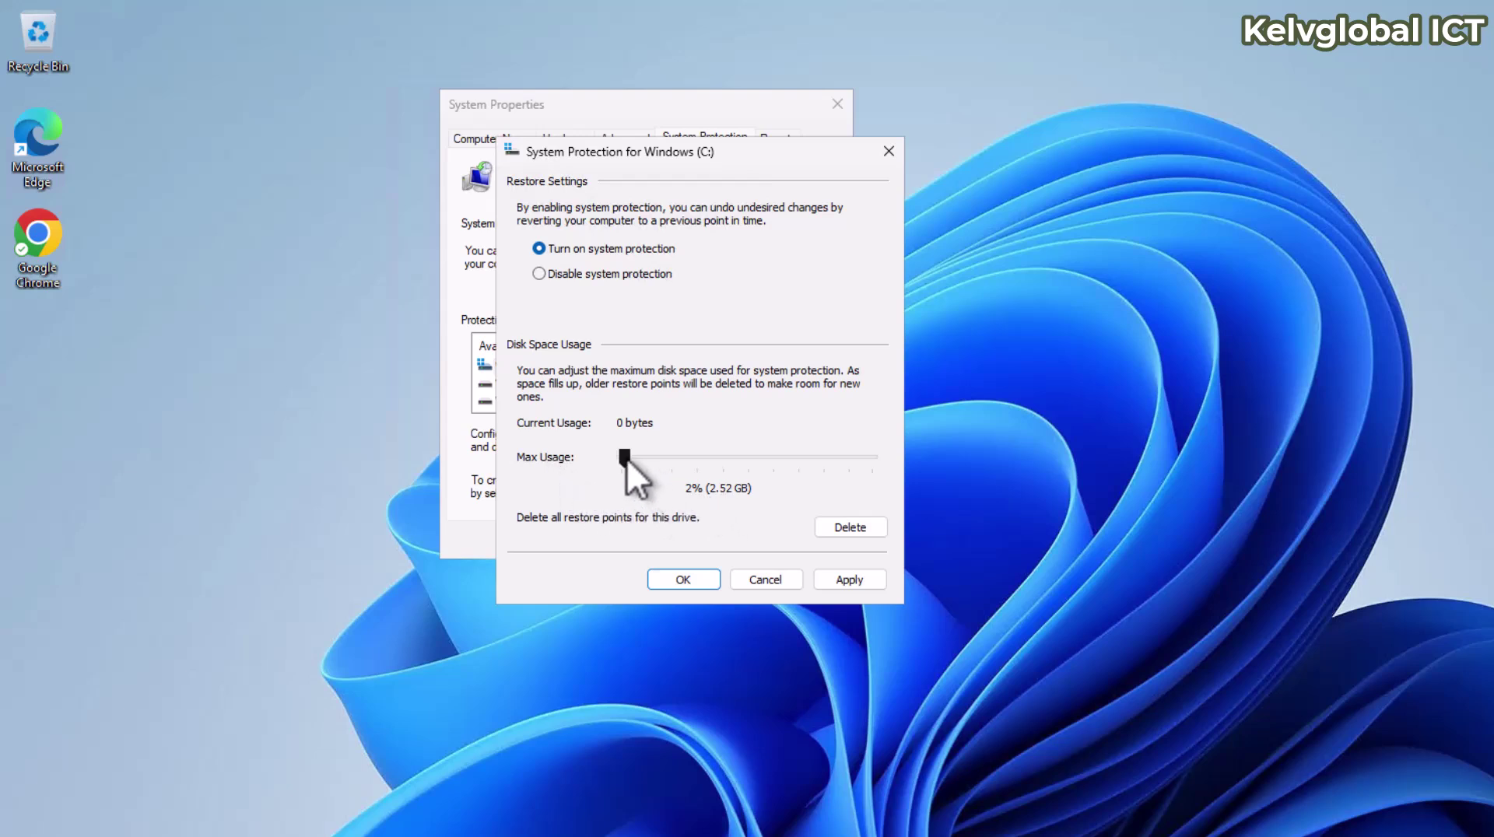
pyautogui.moveTo(627, 458); pyautogui.dragTo(697, 459)
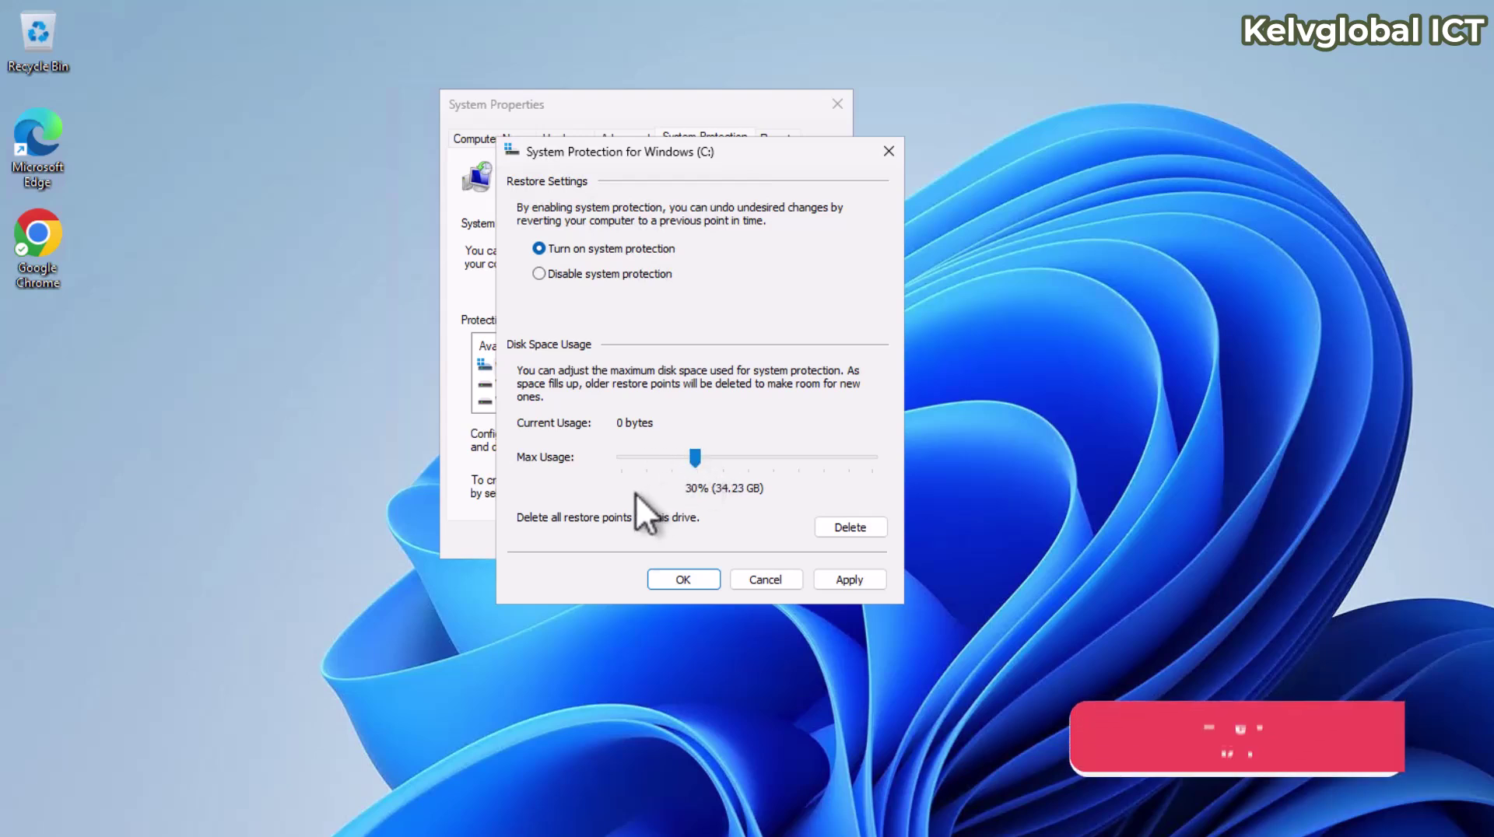
pyautogui.click(839, 578)
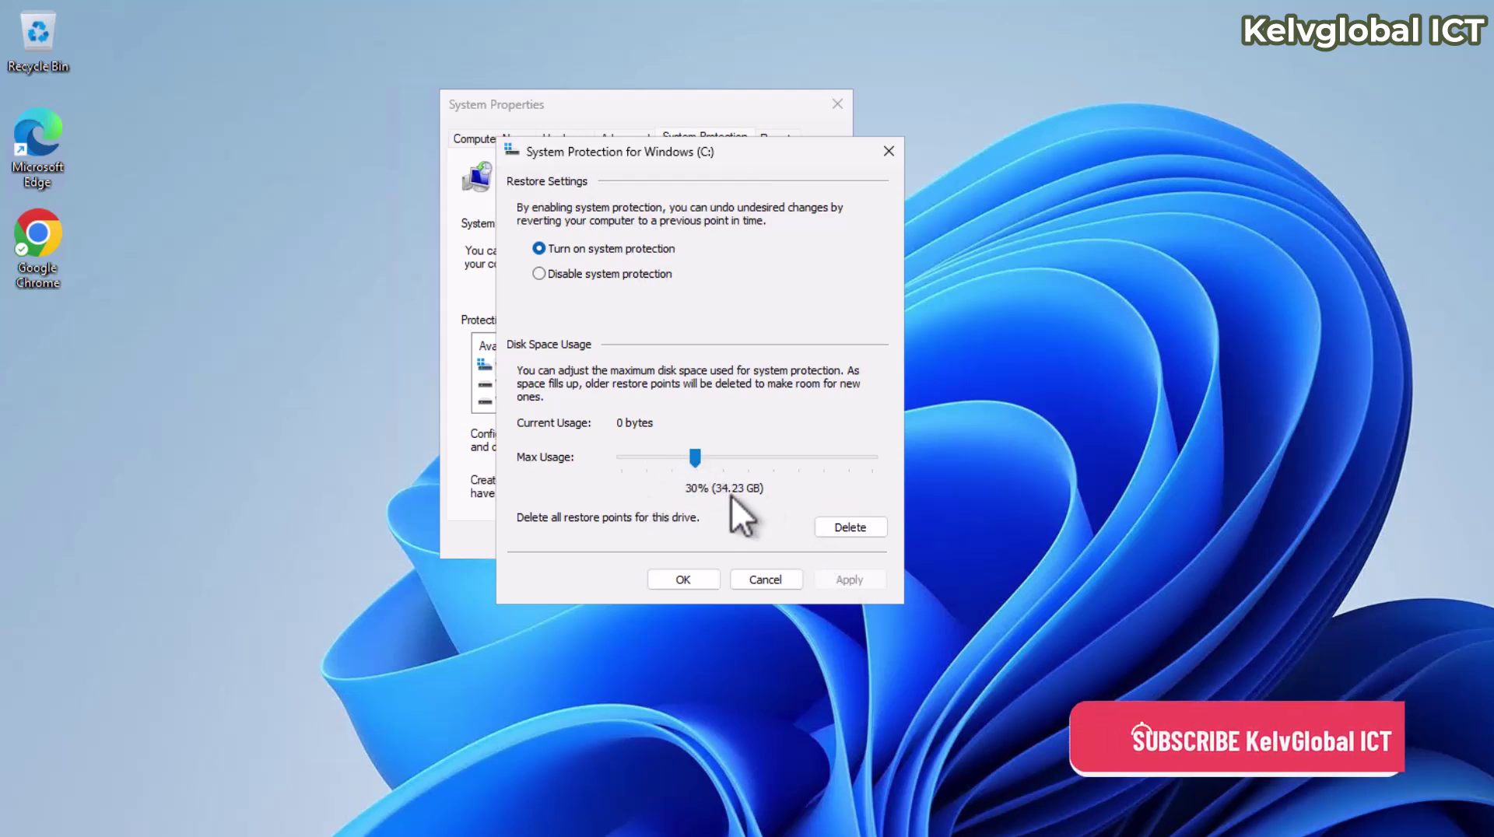
pyautogui.click(684, 580)
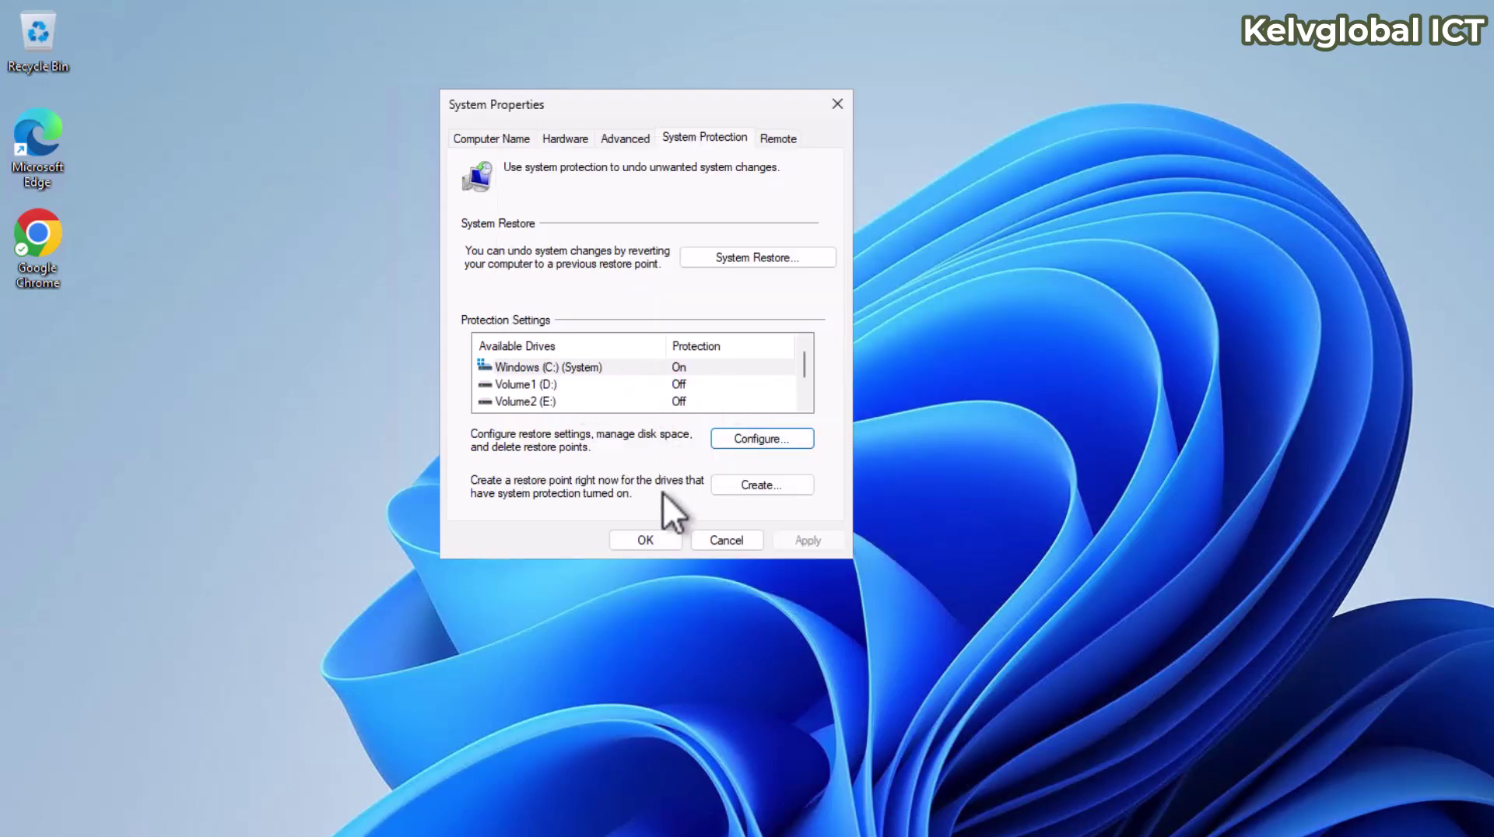
# Create a restore point described as August01 and close System Properties.
pyautogui.click(748, 485)
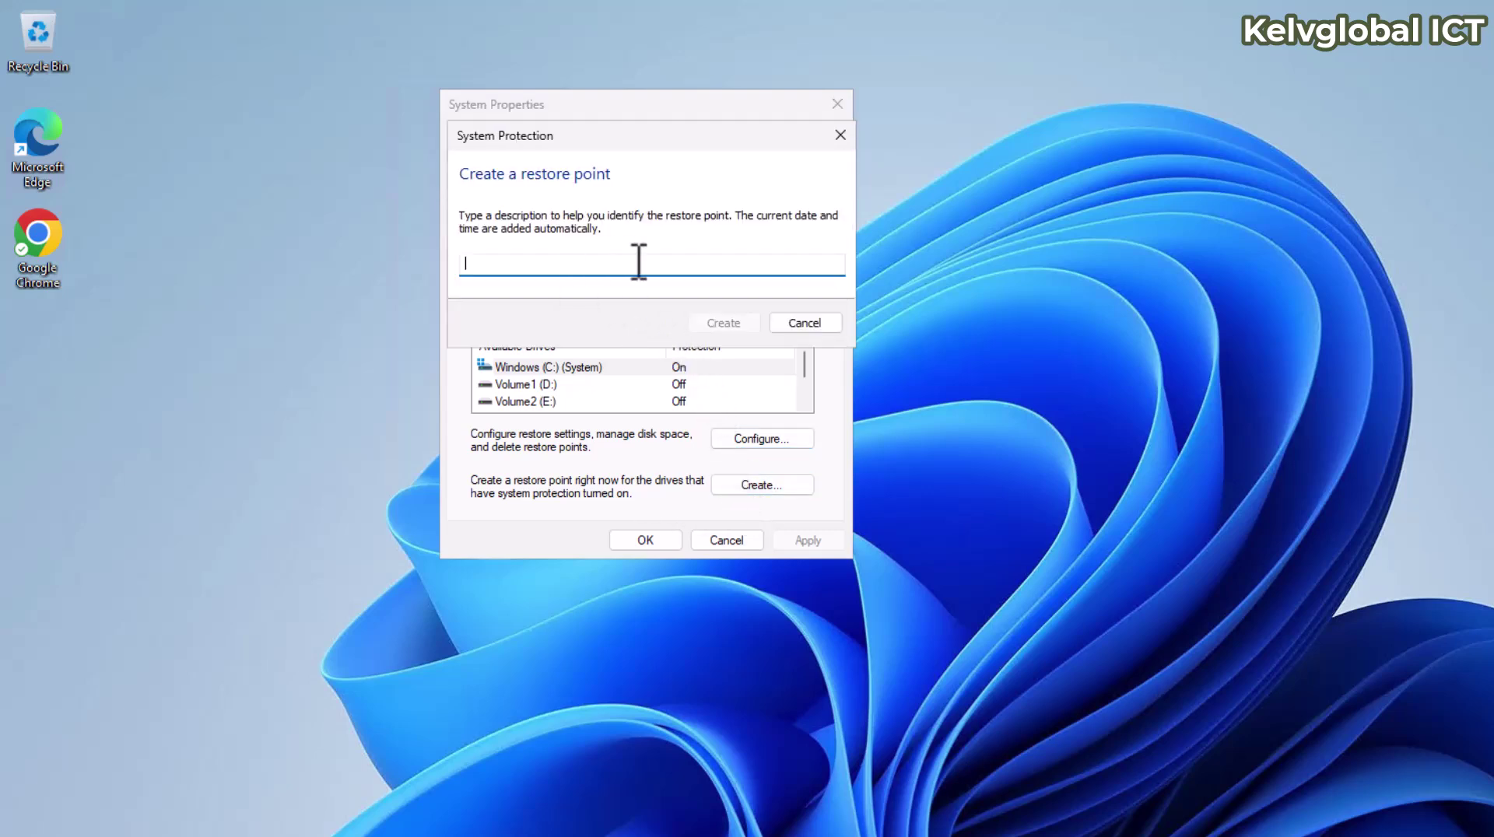
pyautogui.write('August')
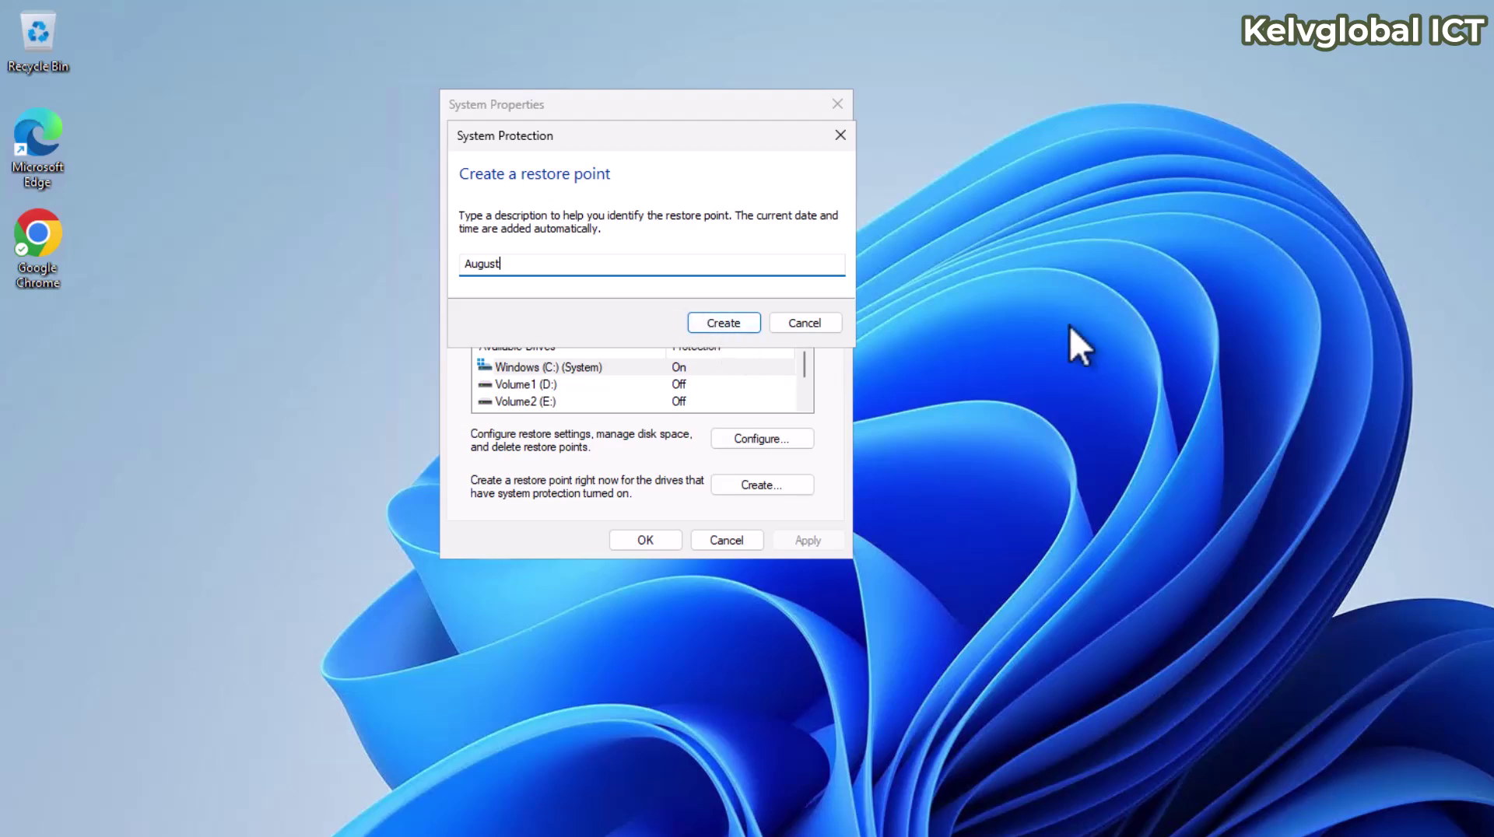
pyautogui.write('01')
pyautogui.click(704, 319)
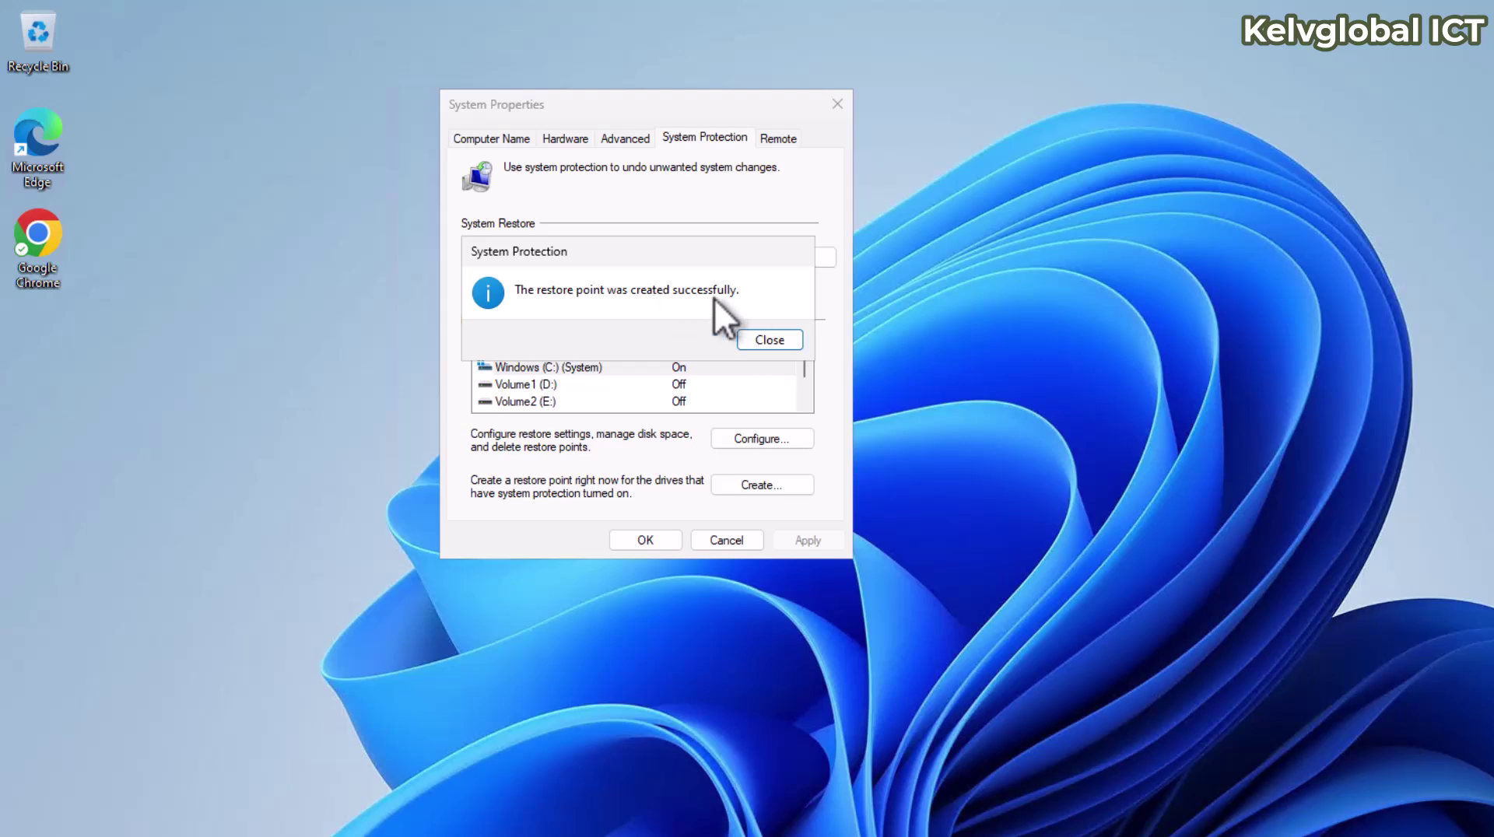
pyautogui.click(761, 341)
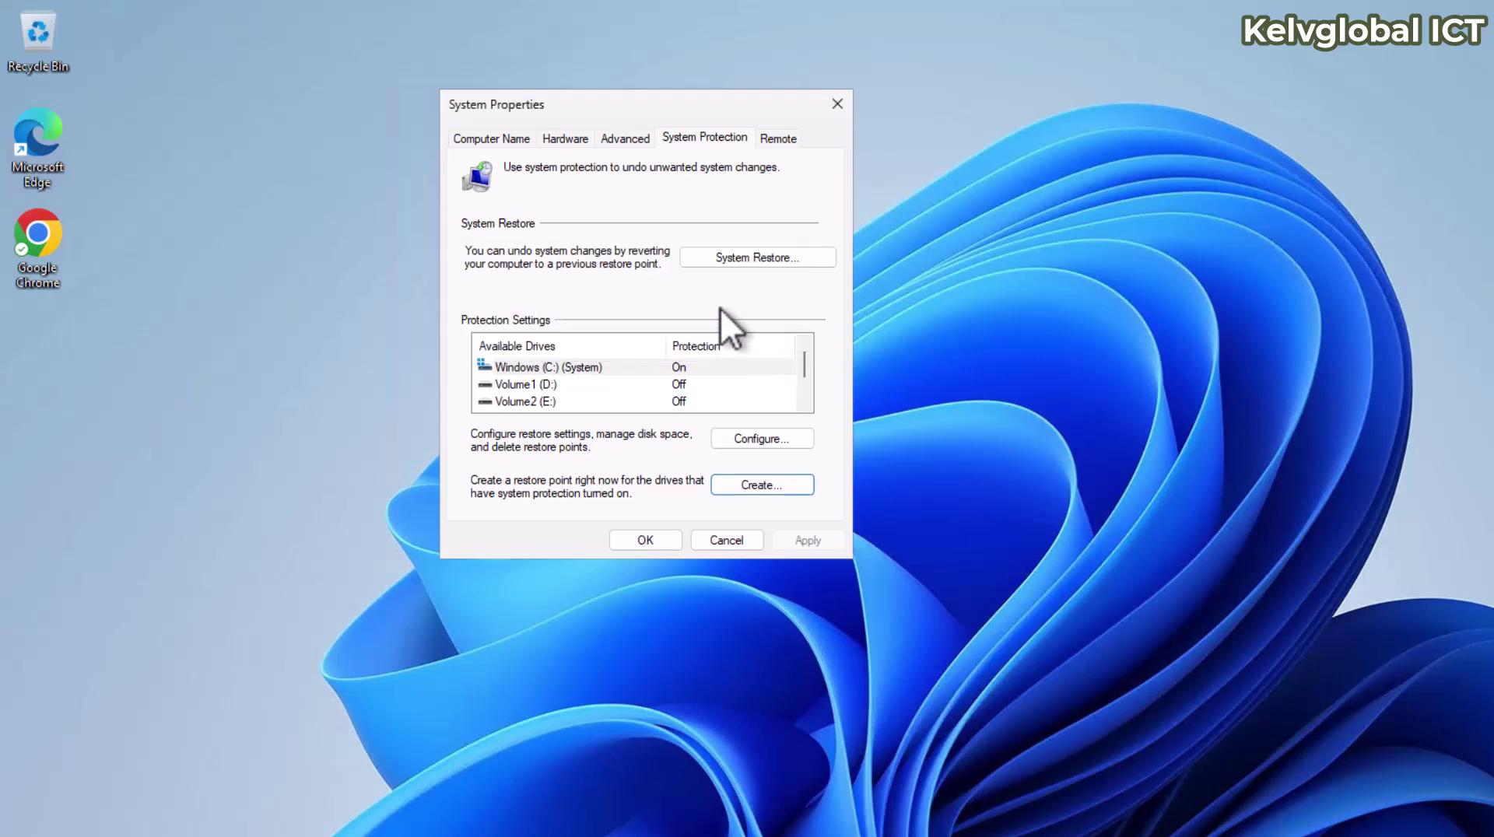
pyautogui.click(646, 540)
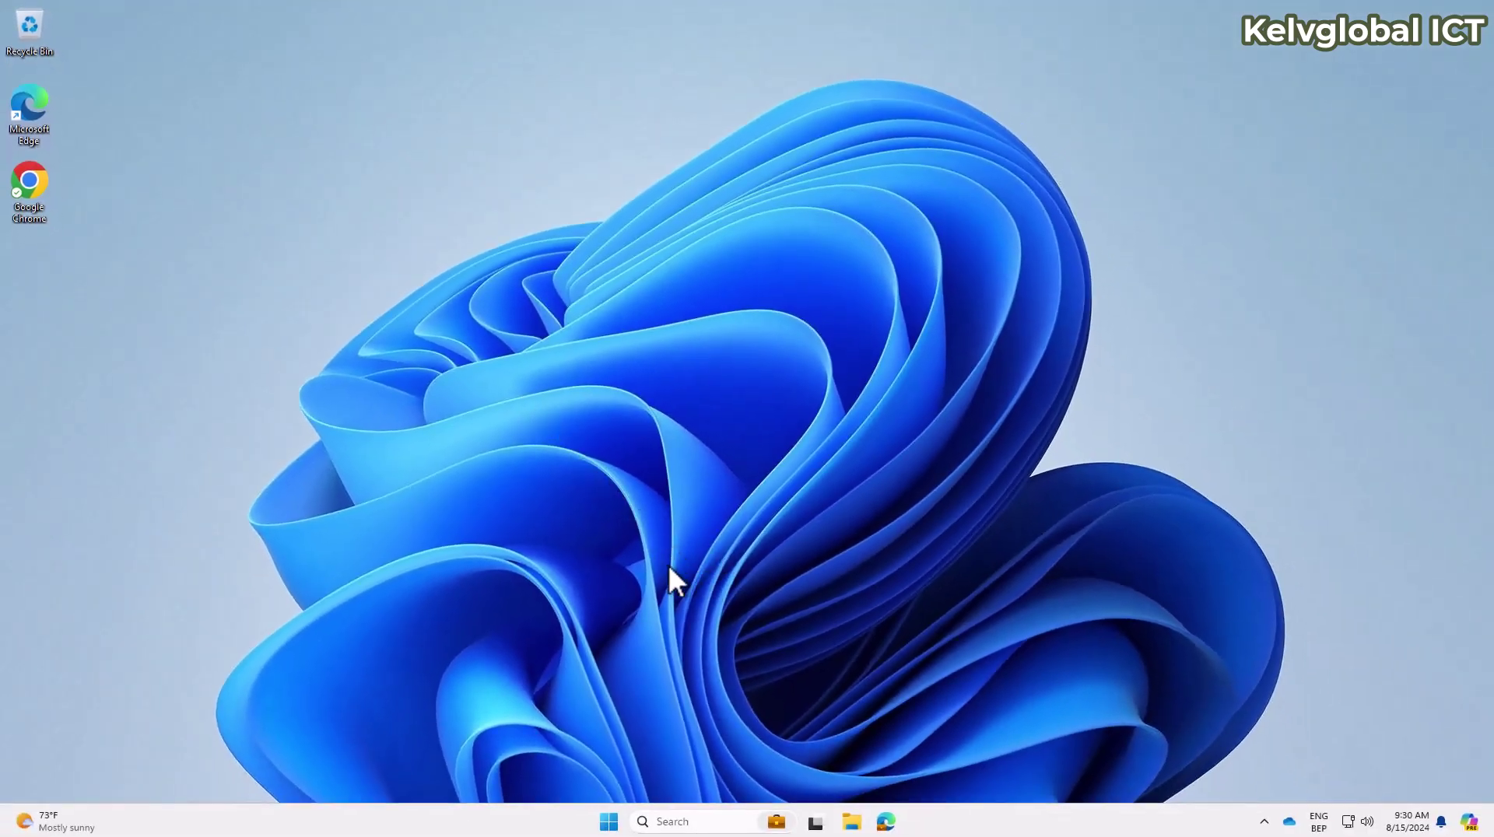
# Search Windows for "rest" and reopen the Create a restore point settings.
pyautogui.click(662, 822)
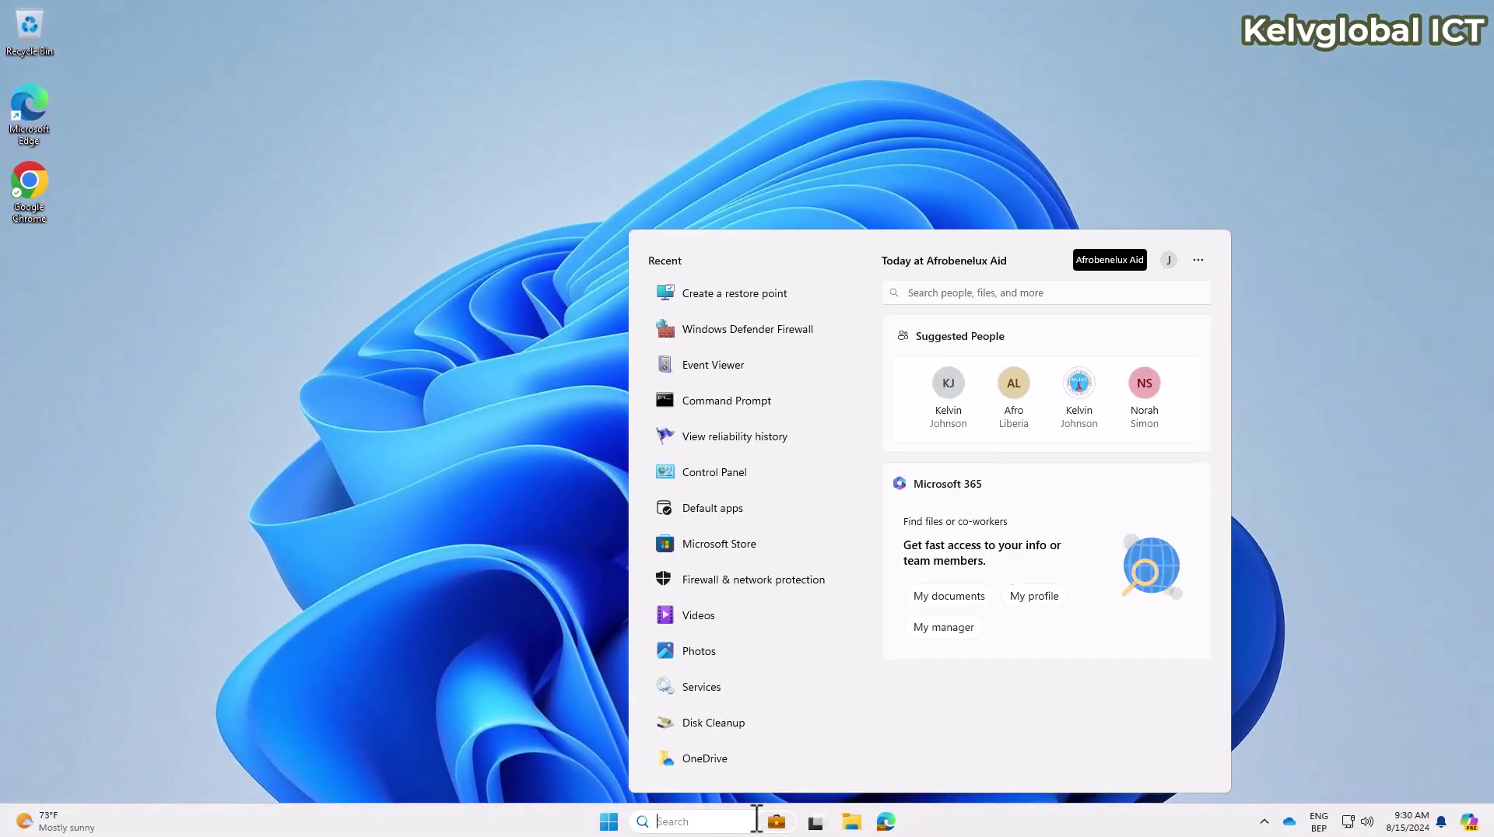
pyautogui.write('res')
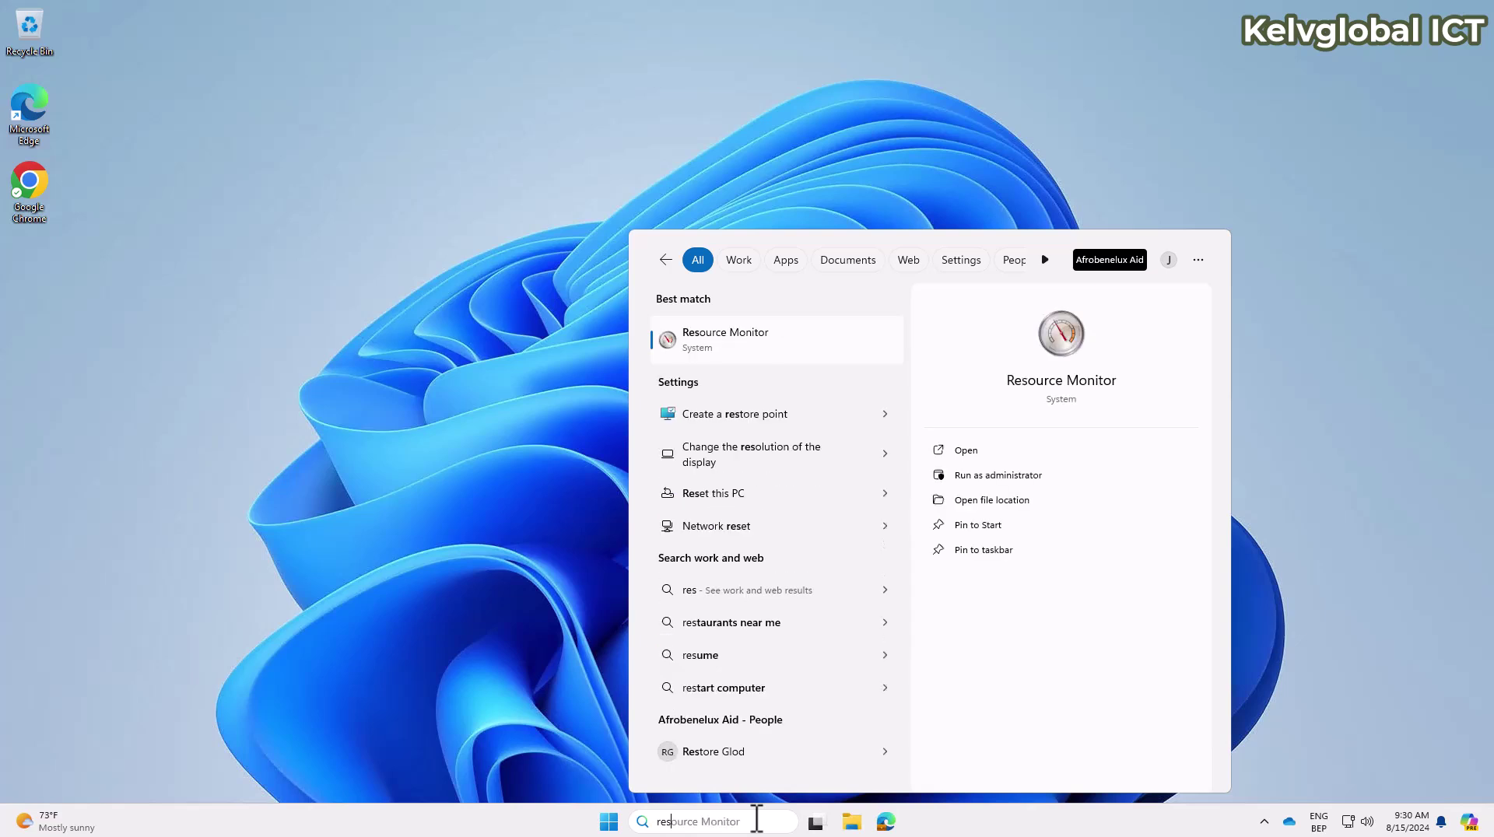
pyautogui.write('t')
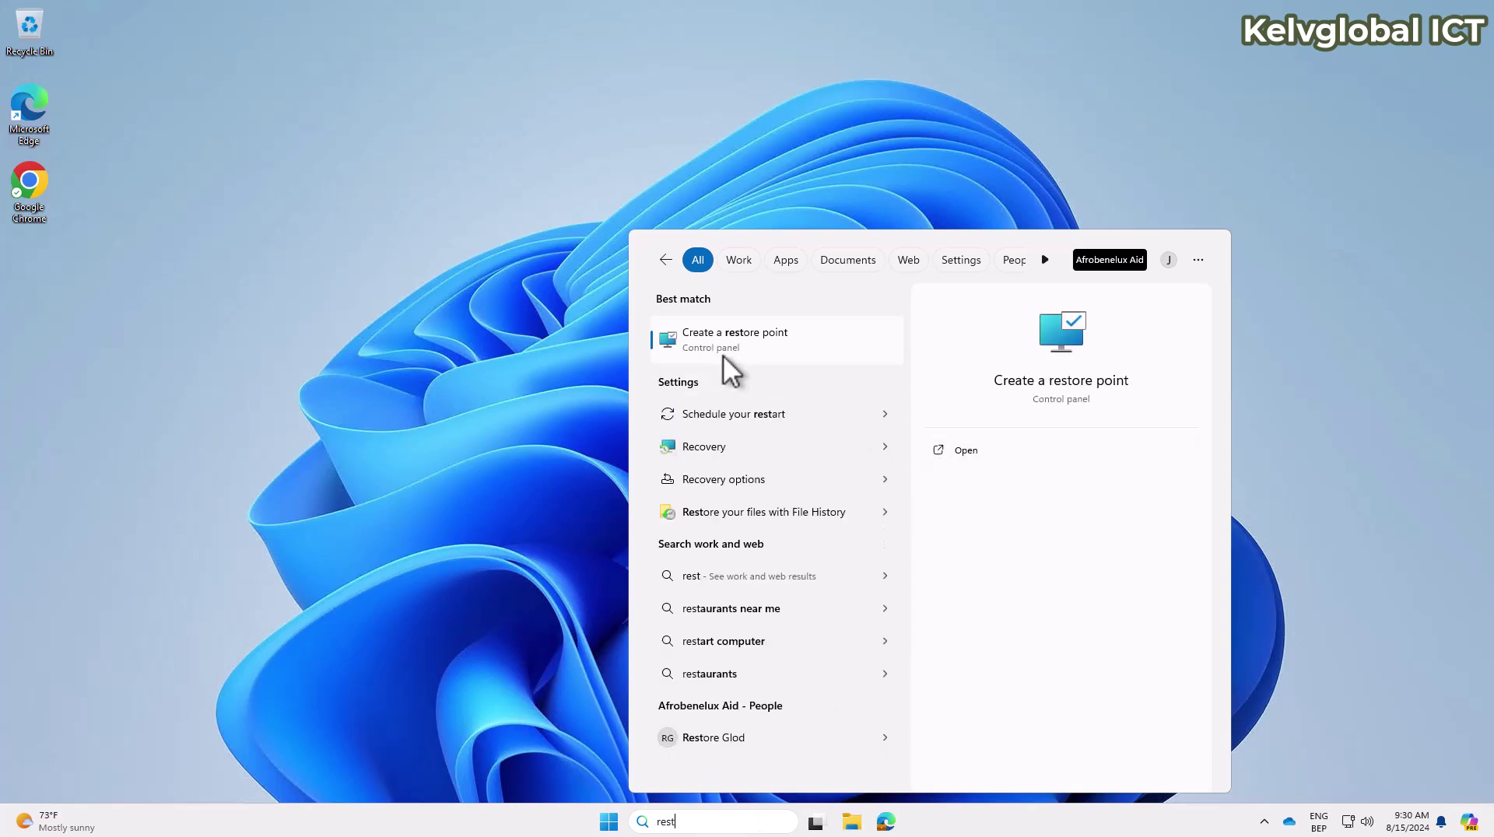
pyautogui.click(744, 344)
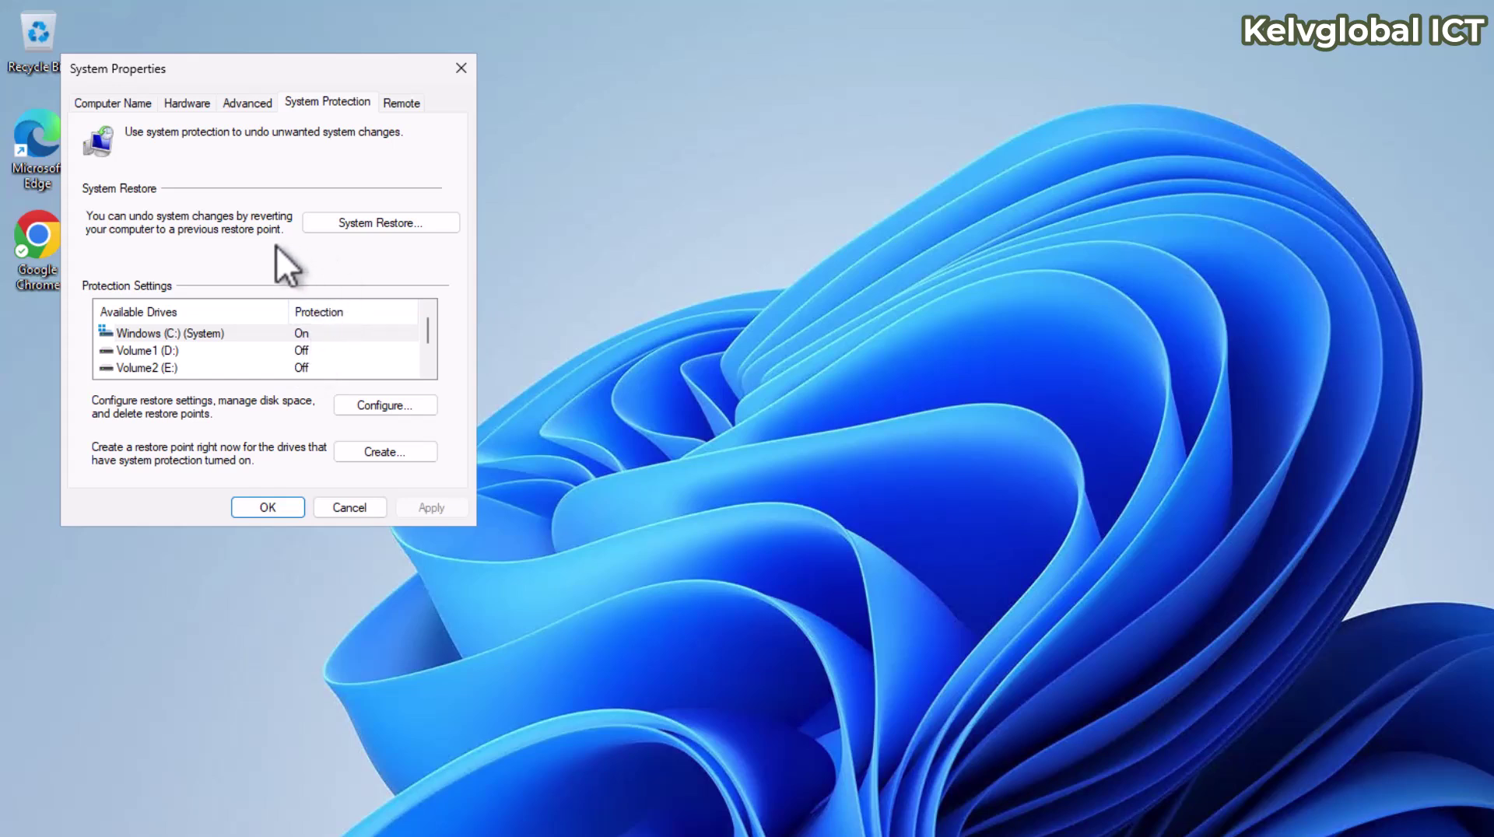
# Start System Restore, select the August01 restore point and scan for programs affected by restoring to it.
pyautogui.click(354, 222)
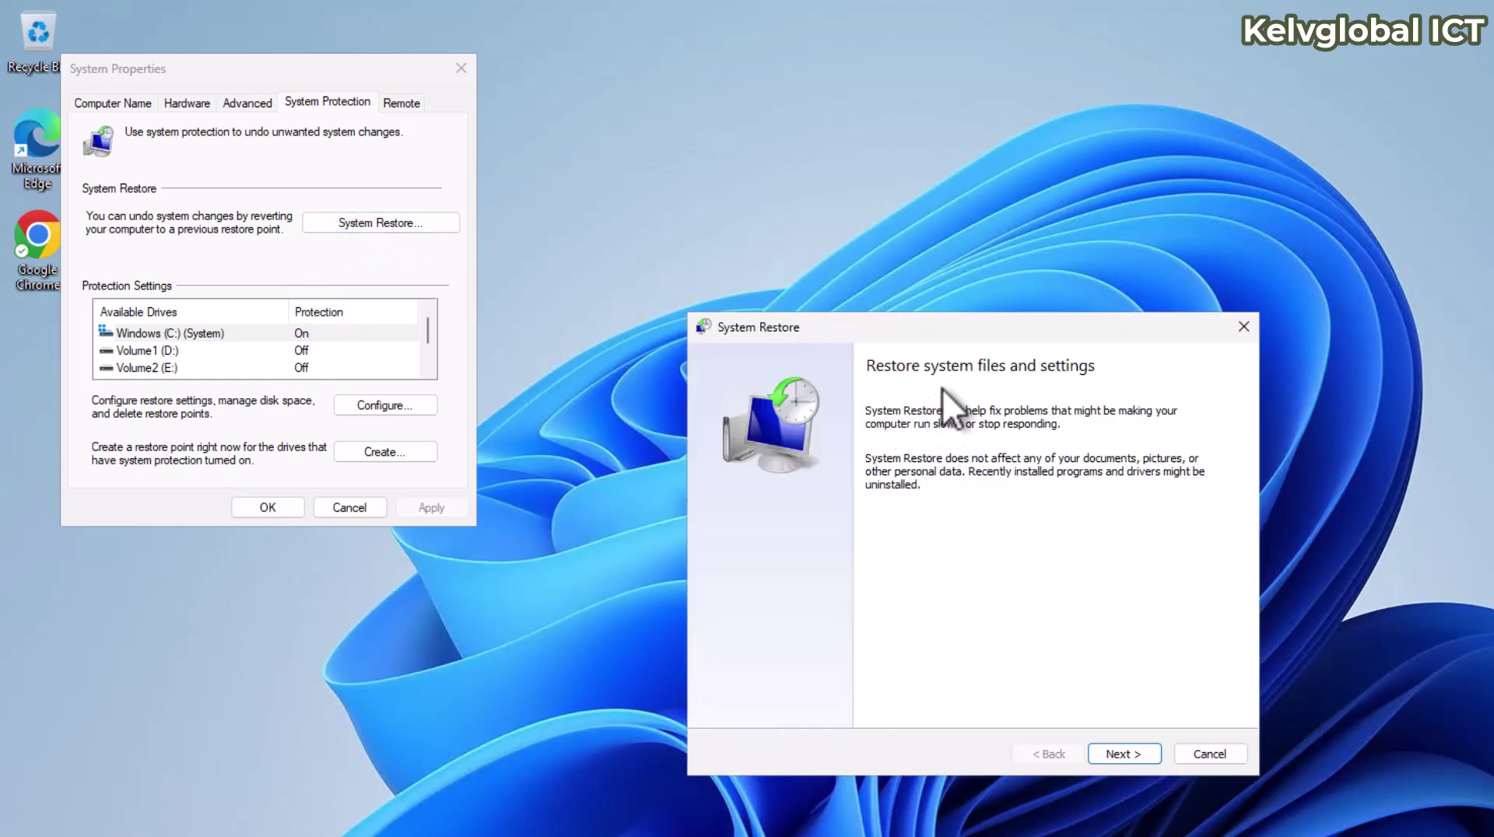
pyautogui.click(1123, 753)
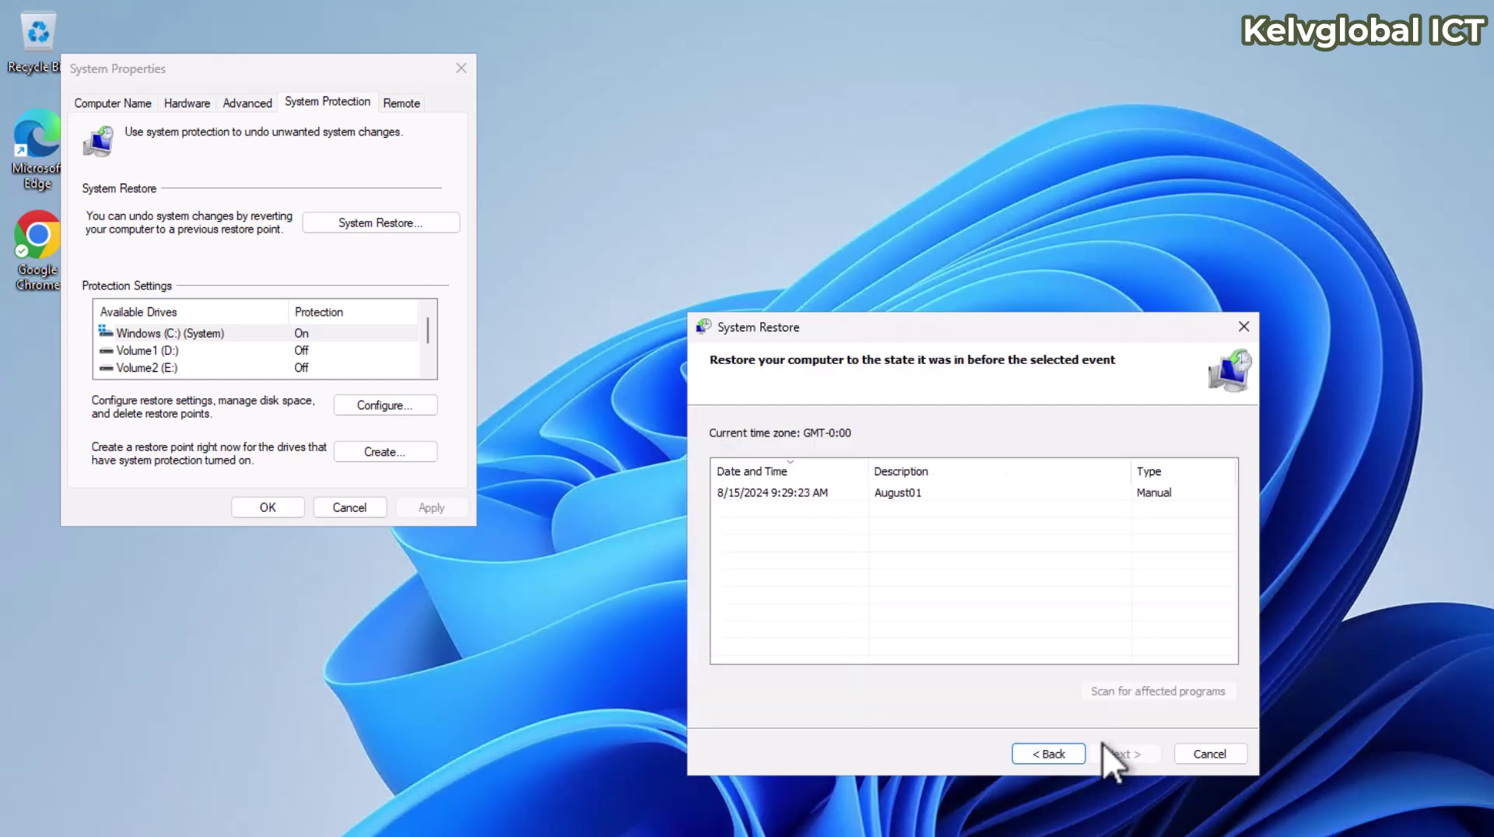
pyautogui.click(848, 494)
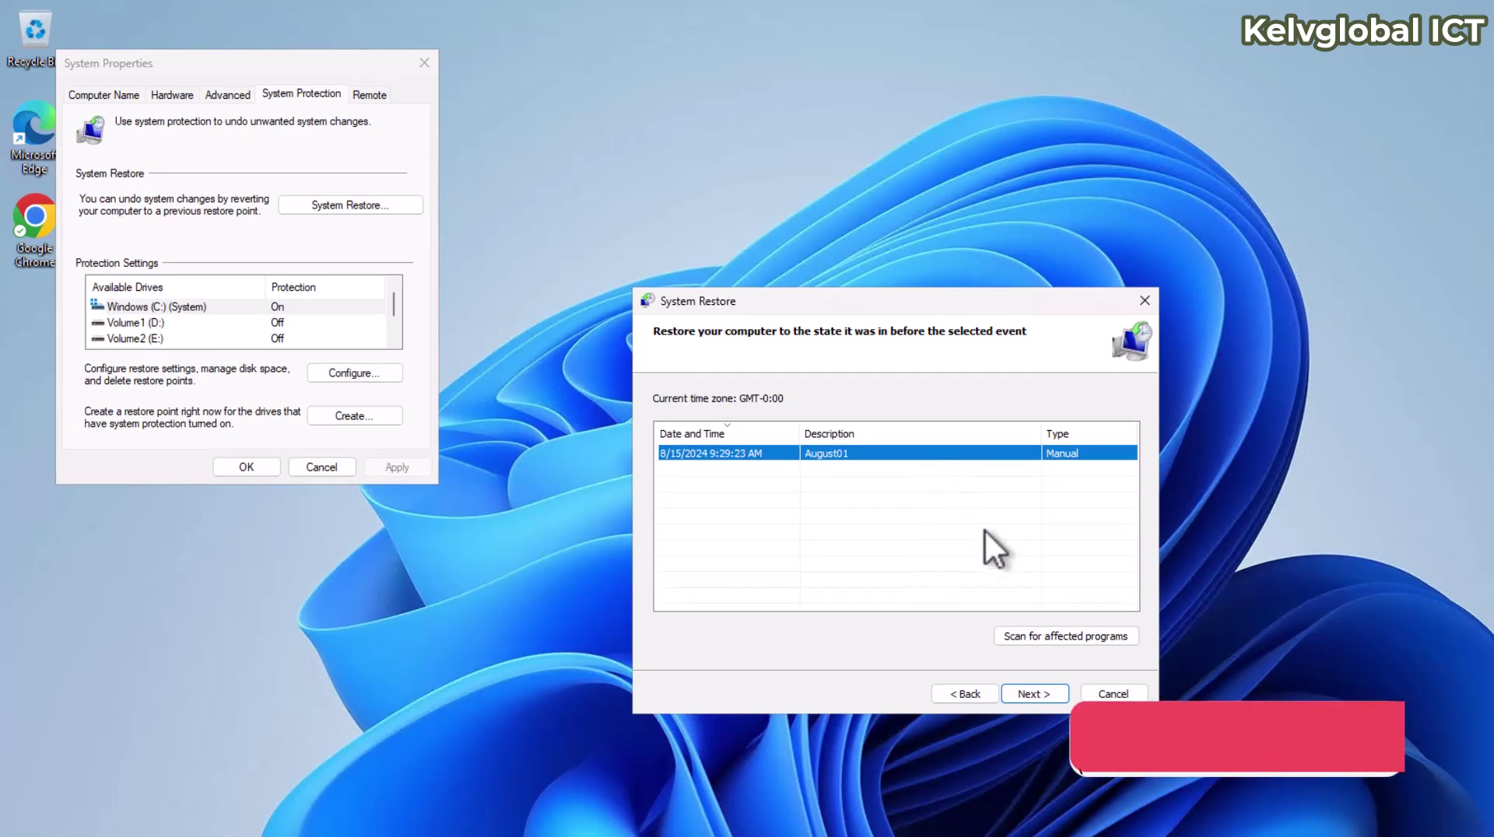
pyautogui.click(1039, 636)
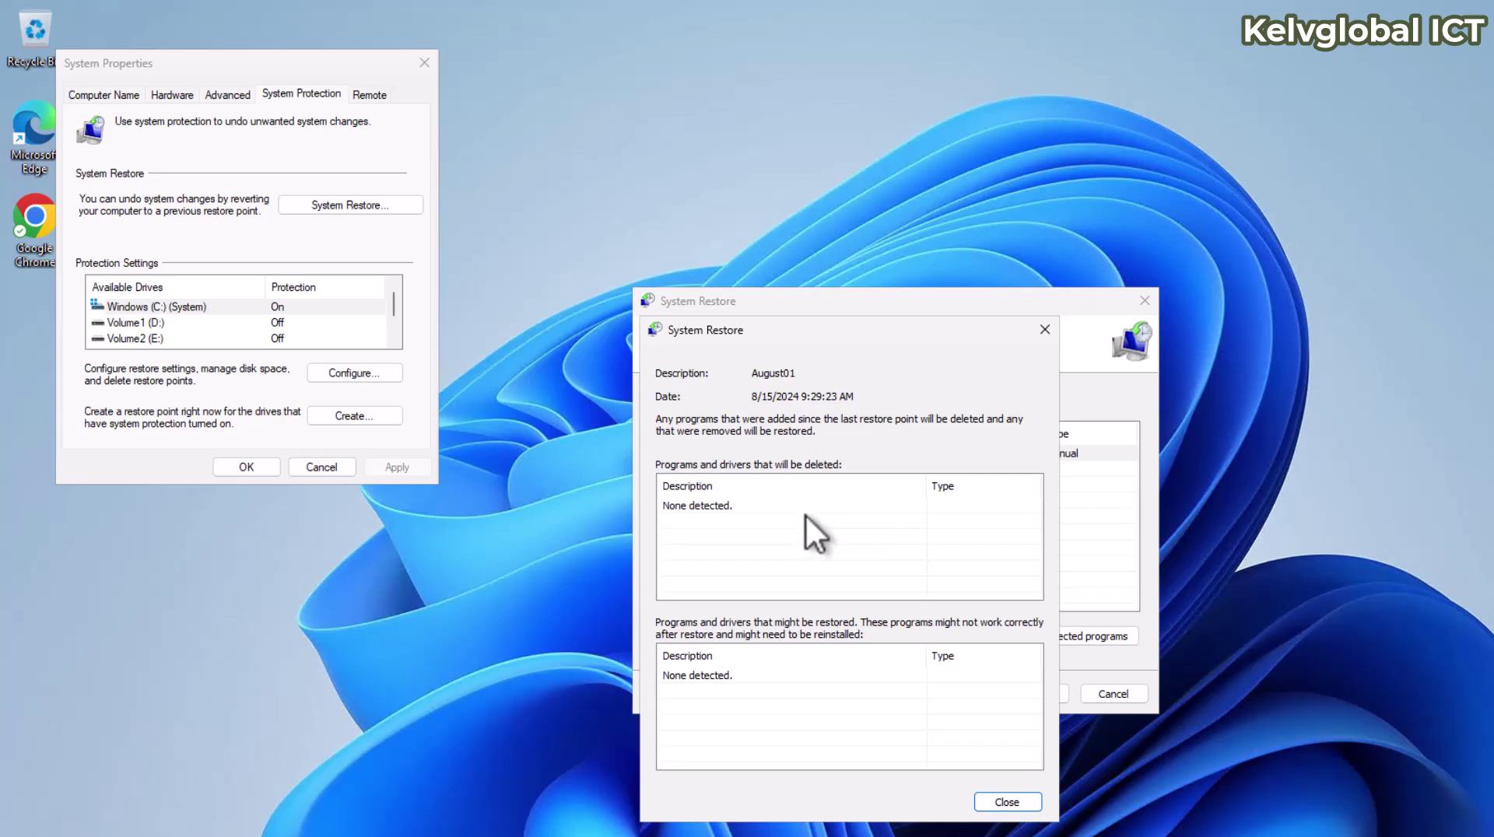
pyautogui.click(1046, 329)
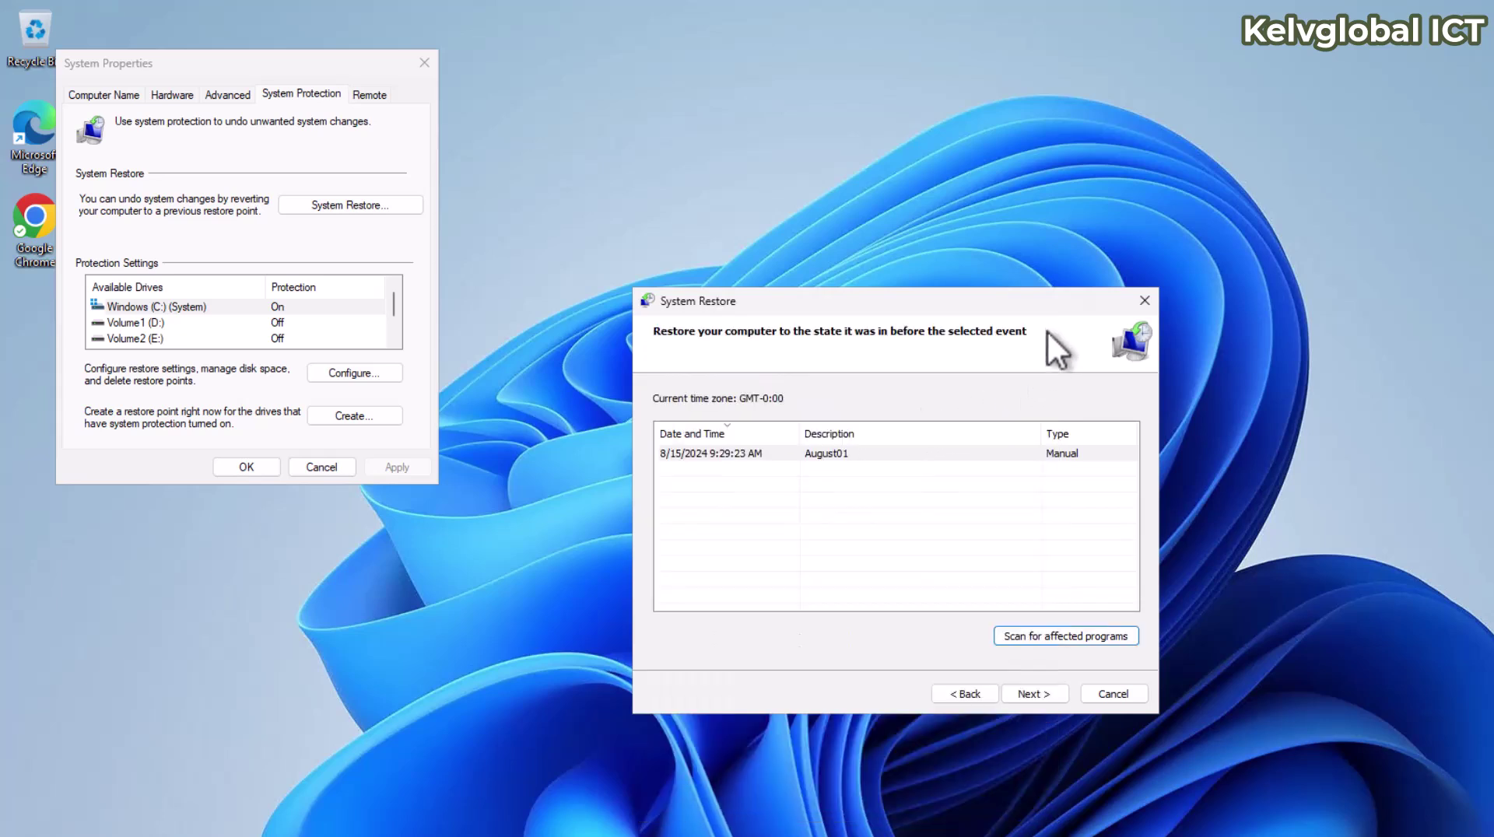
# Proceed with the August01 restore up to the final warning, decline it and cancel System Restore.
pyautogui.click(1039, 691)
pyautogui.click(1029, 691)
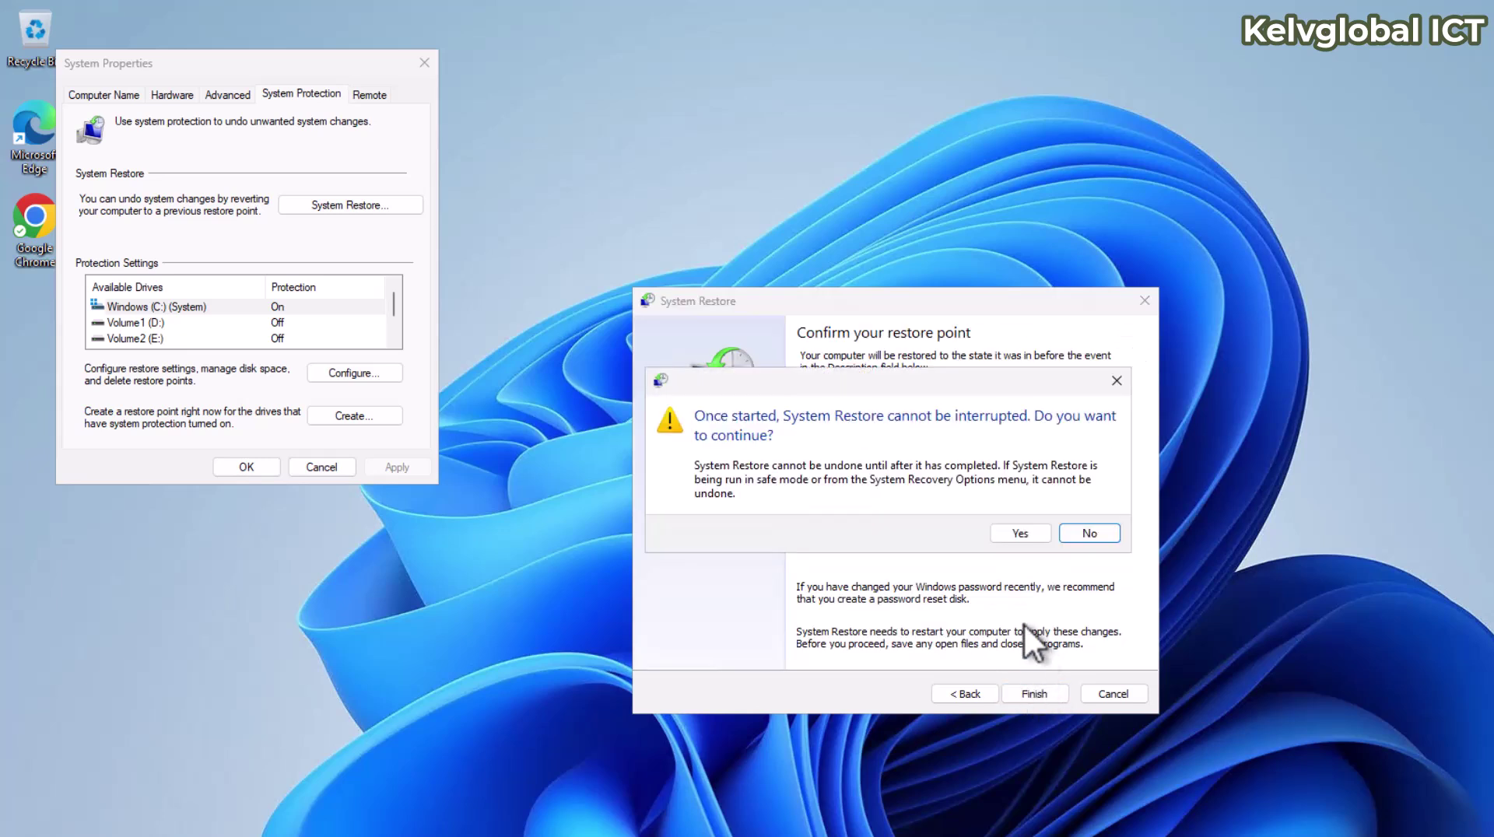
pyautogui.click(1111, 533)
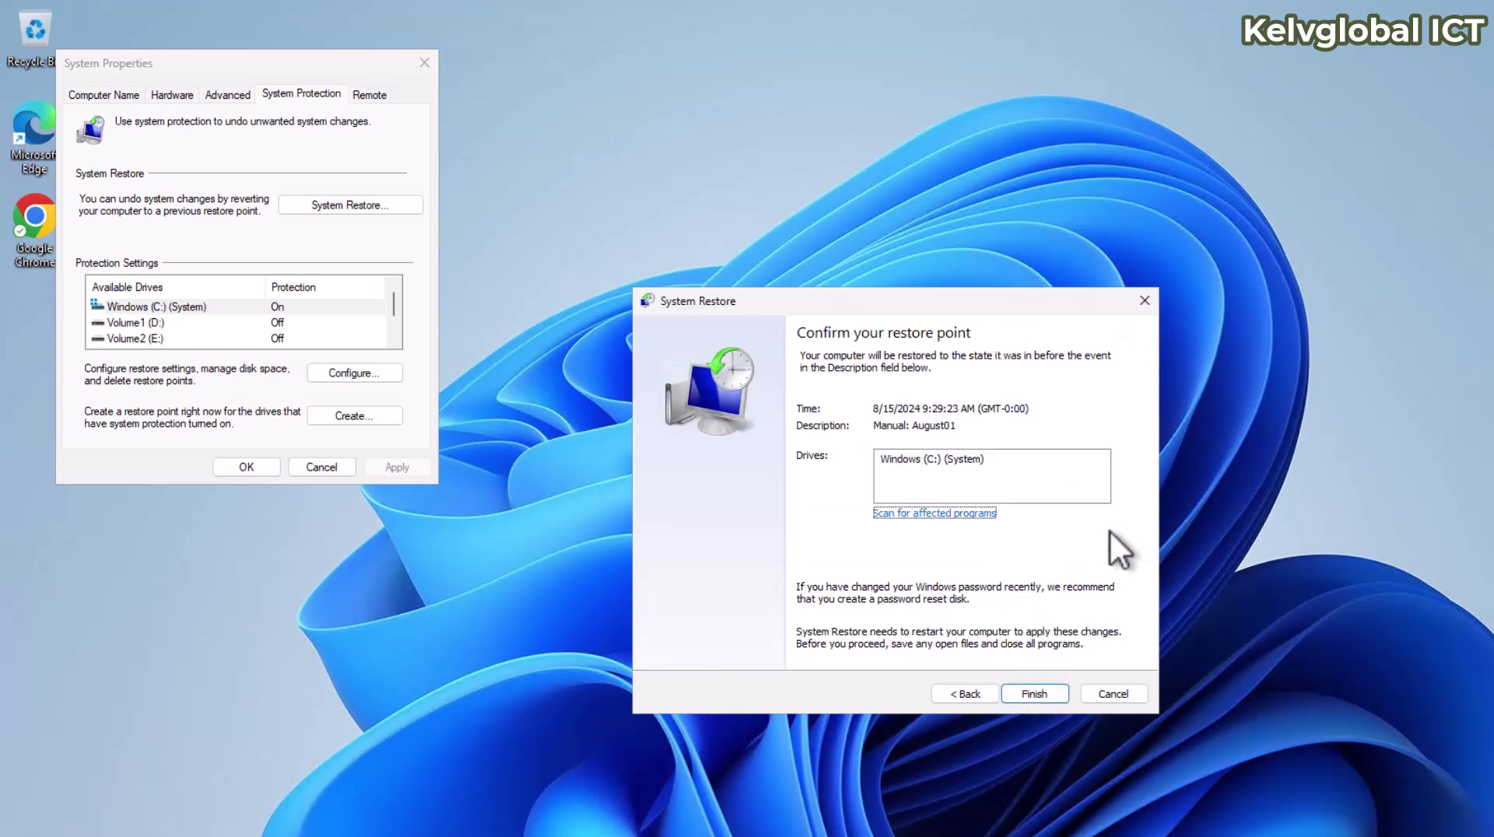
pyautogui.click(1113, 691)
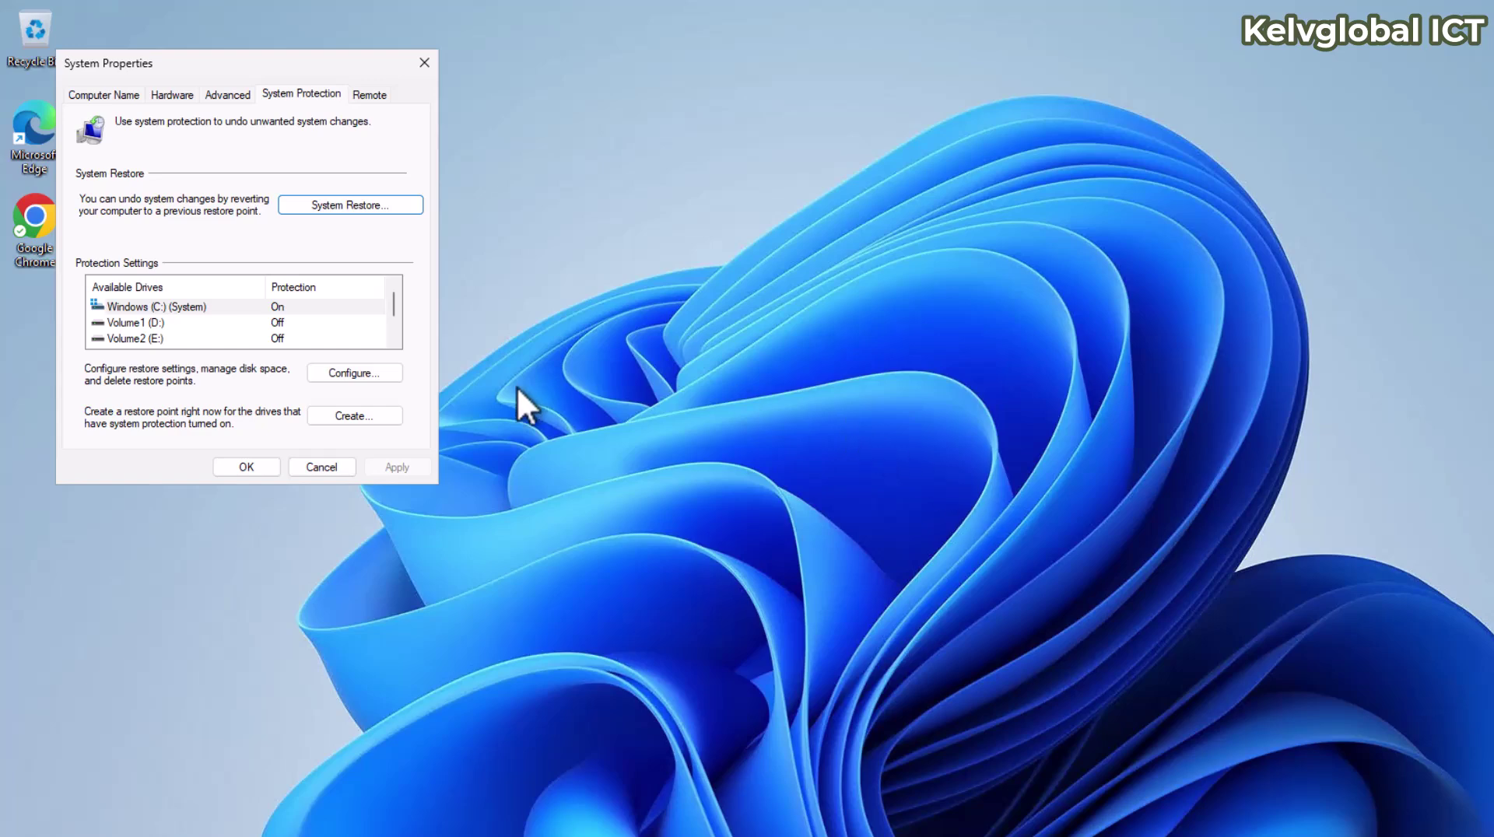
# Check the protection entries of Volume1 (D:) and Volume2 (E:), and reselect the Windows (C:) system drive.
pyautogui.click(157, 323)
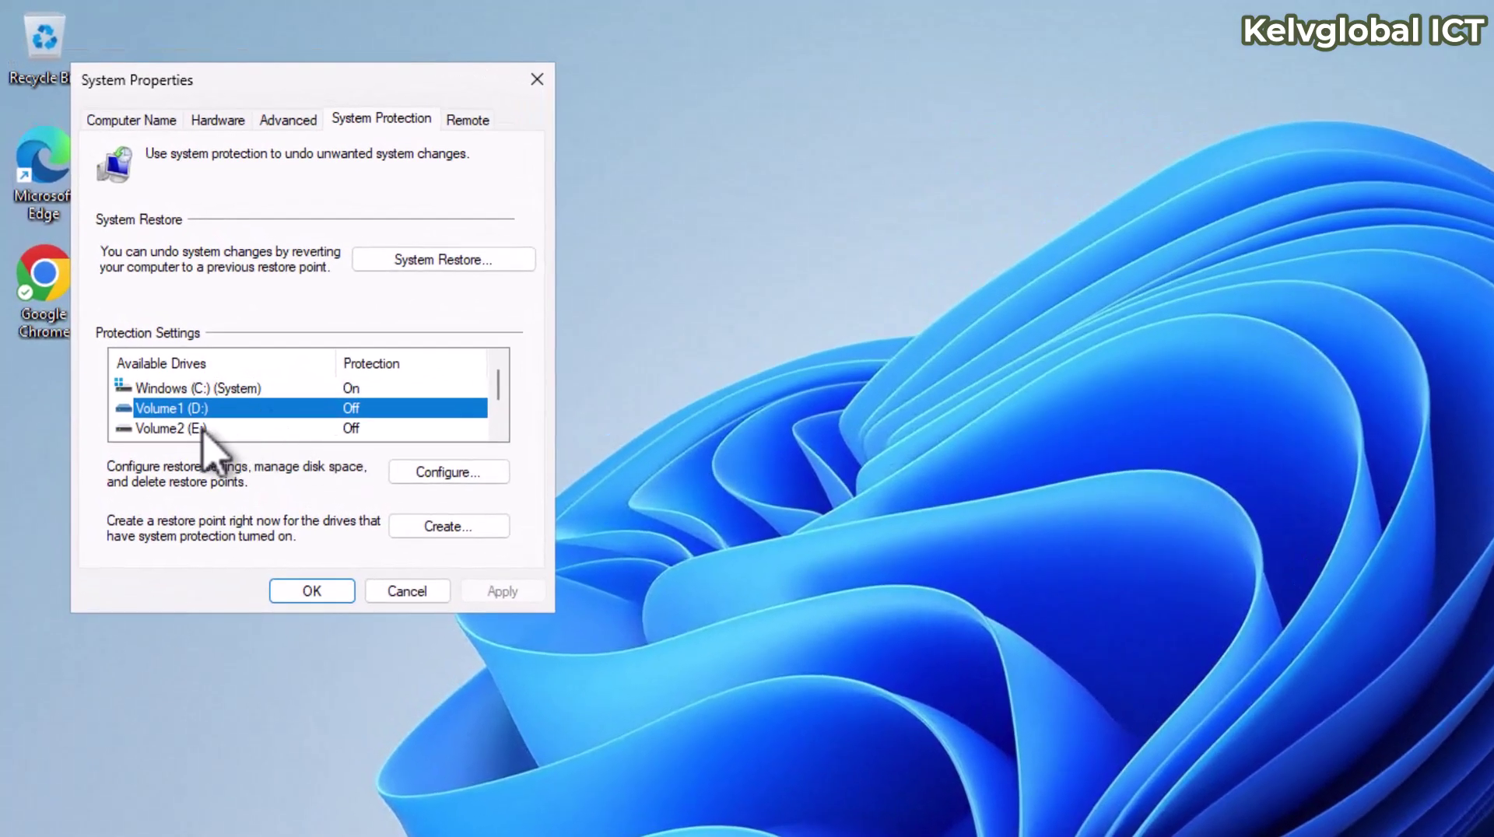
pyautogui.click(209, 425)
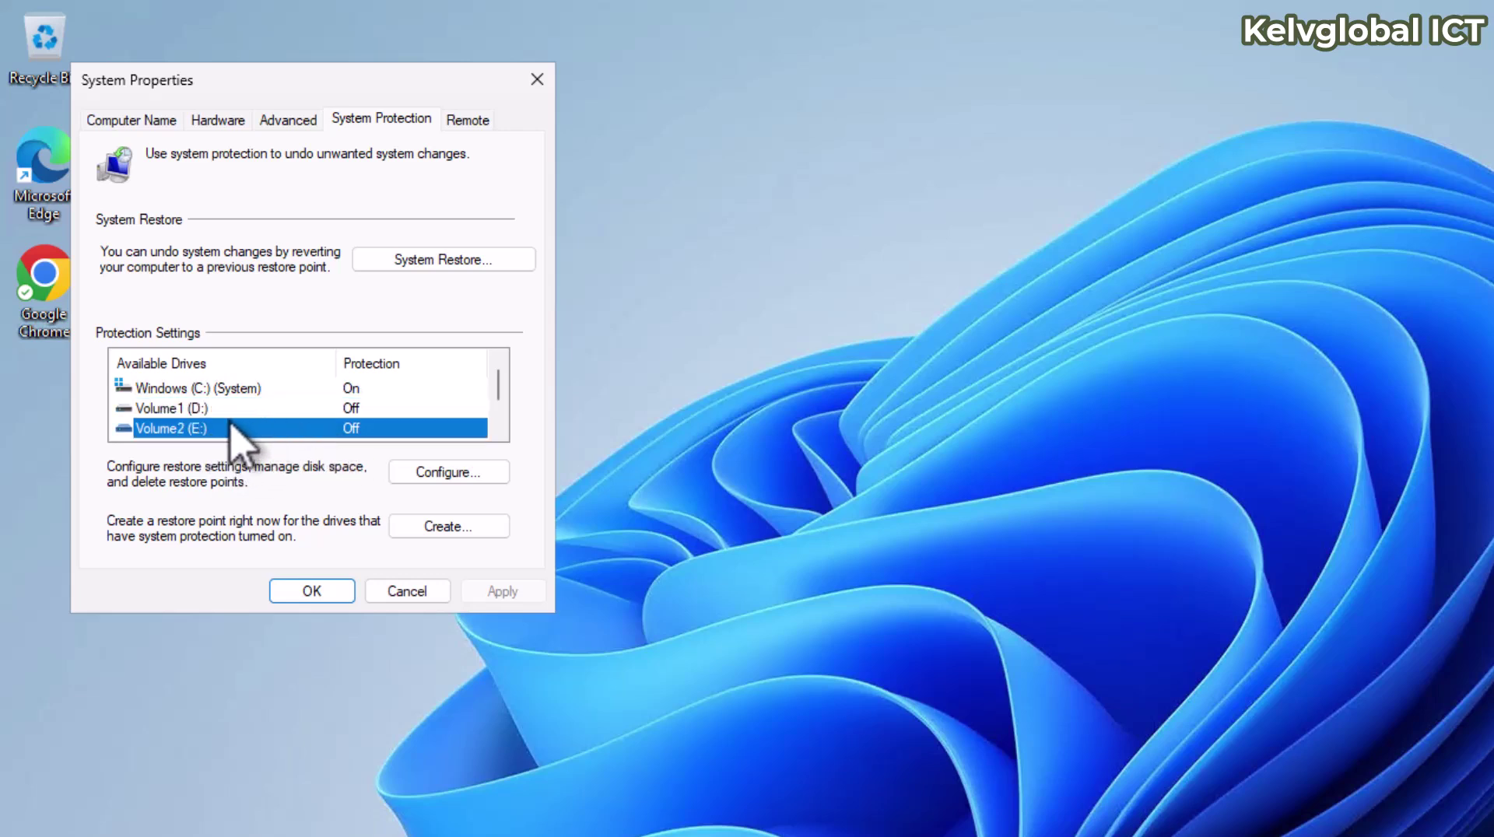
pyautogui.click(183, 410)
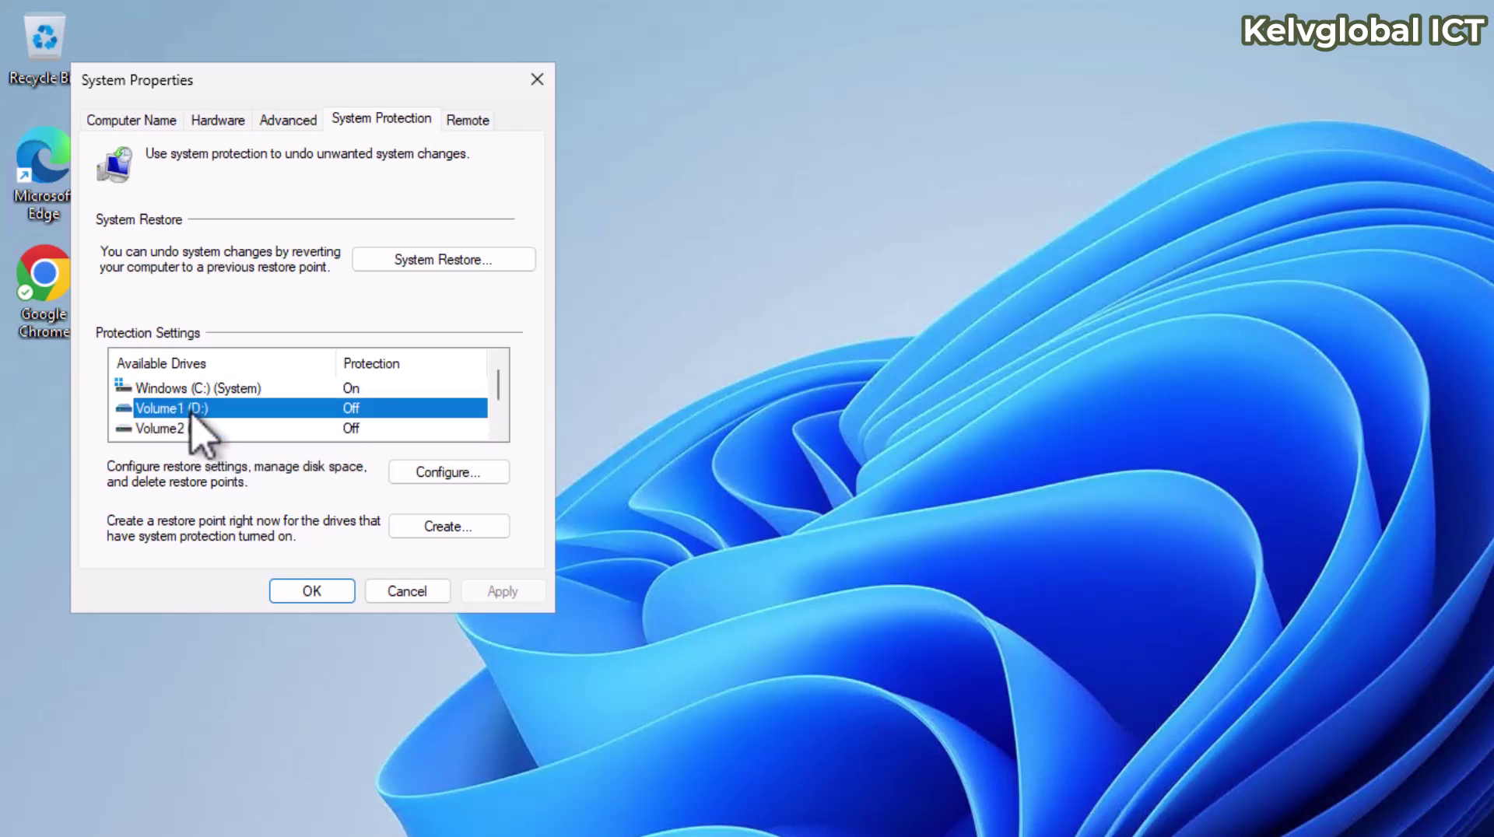
pyautogui.click(248, 389)
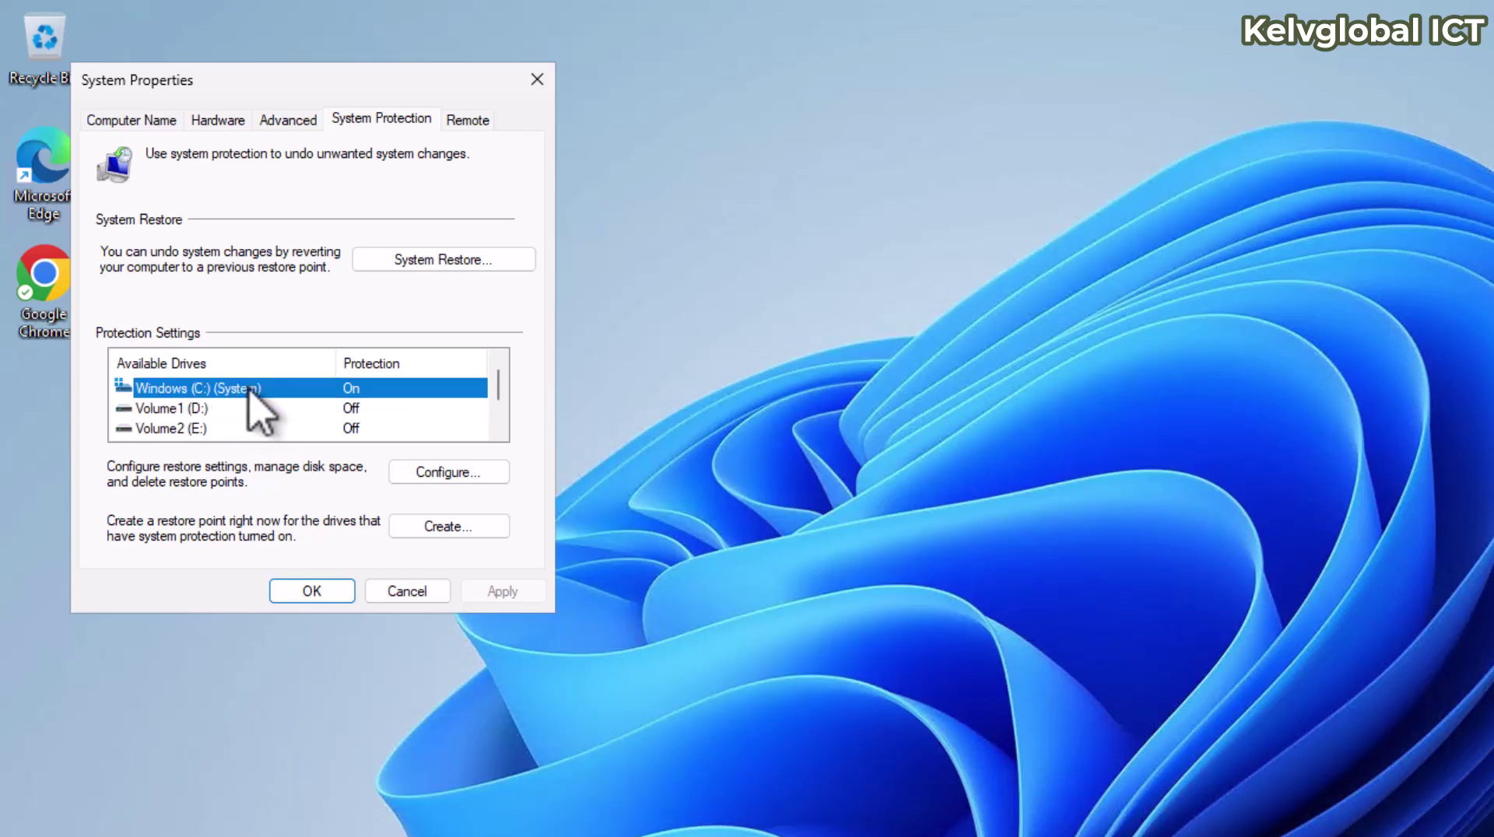